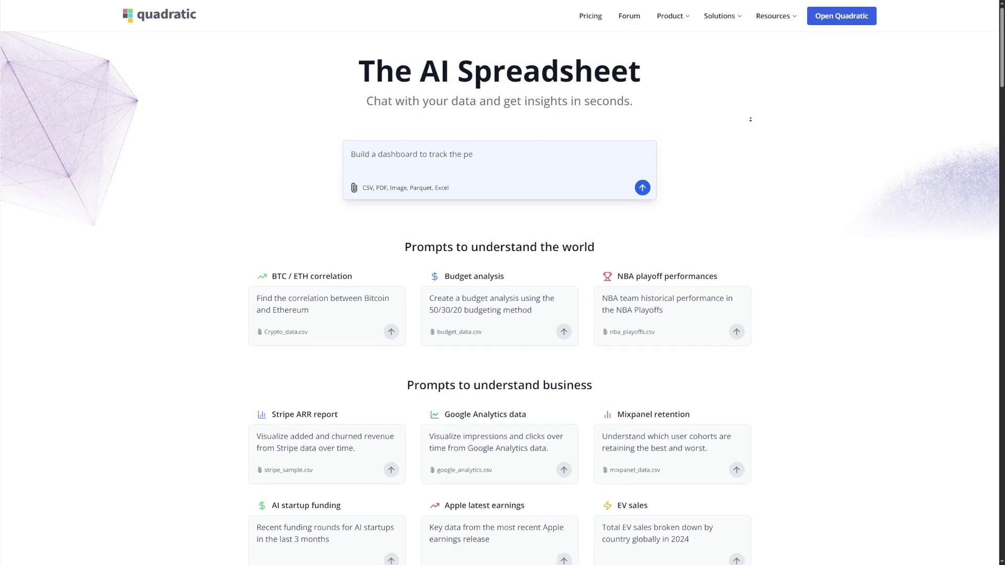
Browse the Quadratic homepage demos and start a new untitled spreadsheet
middle_click(751, 121)
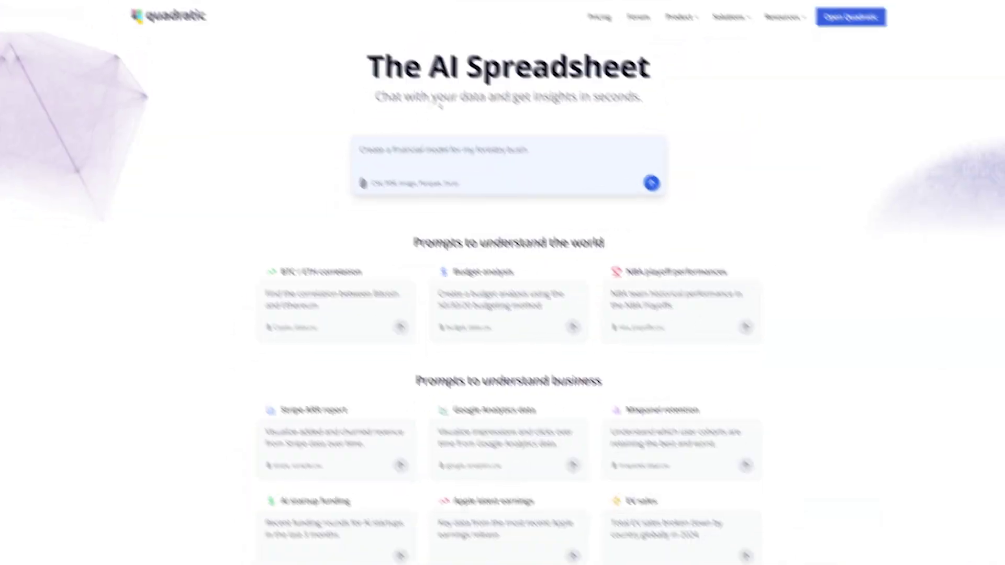
scroll(438, 100, "down", 2)
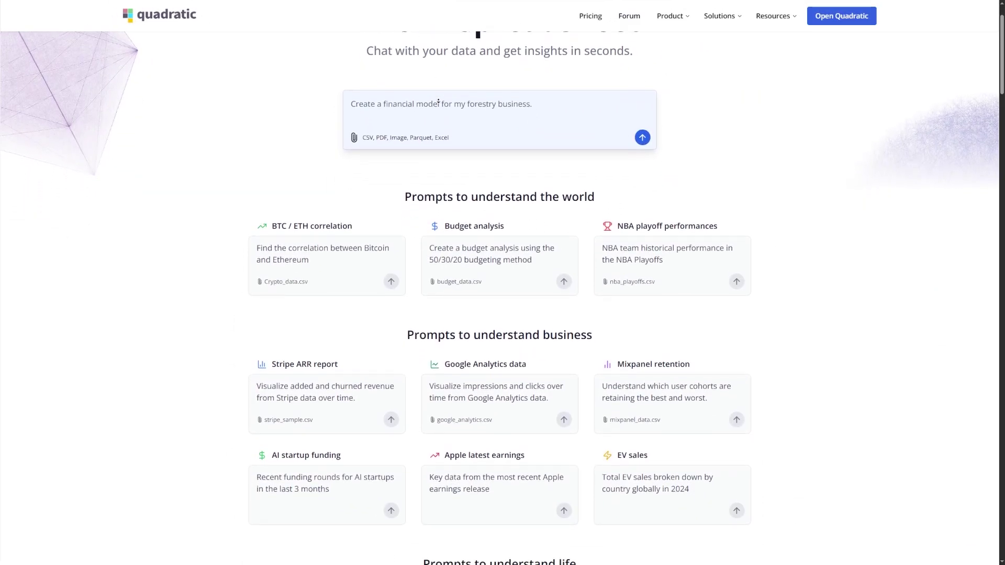
scroll(438, 101, "down", 20)
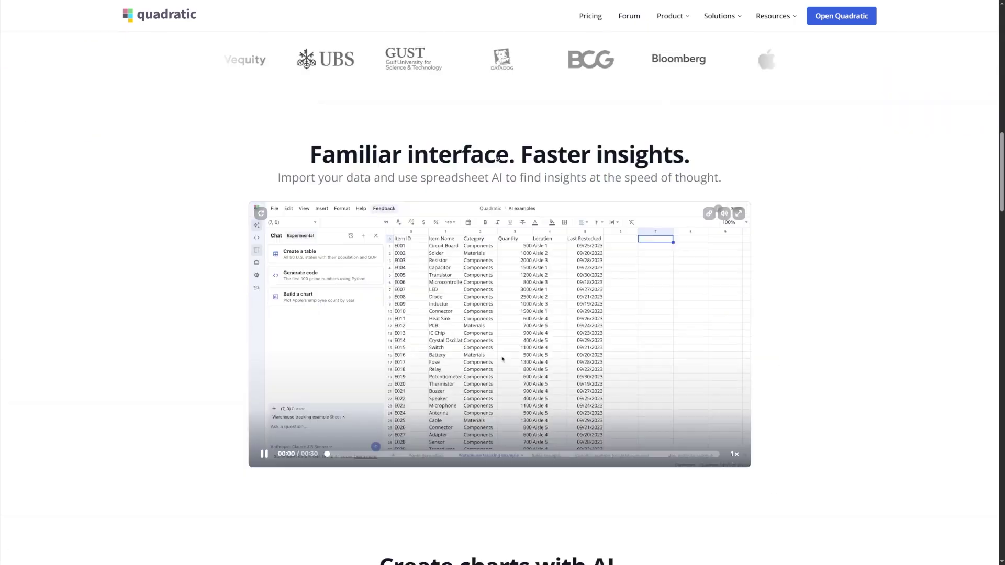
scroll(653, 247, "up", 3)
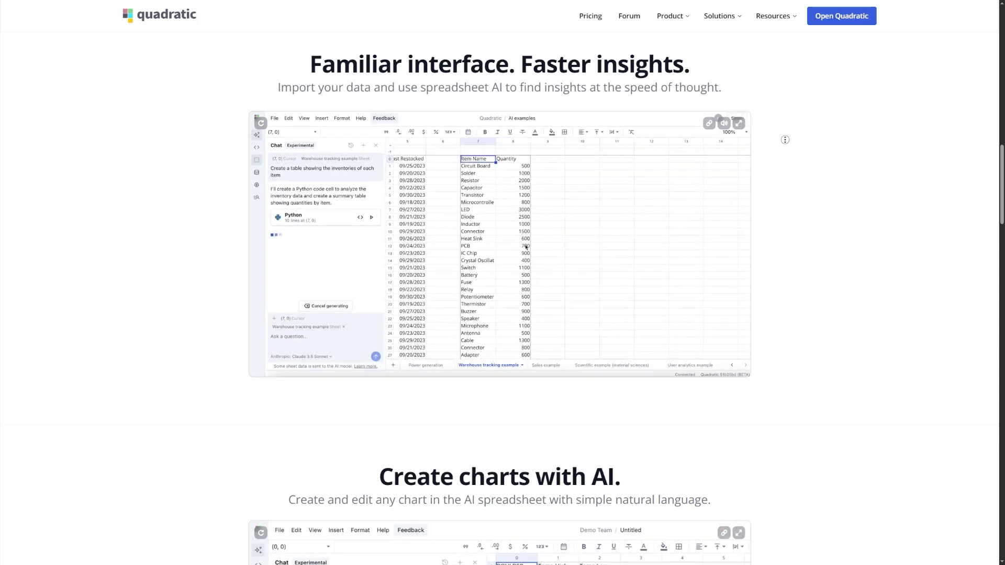
scroll(785, 146, "down", 2)
scroll(791, 181, "down", 3)
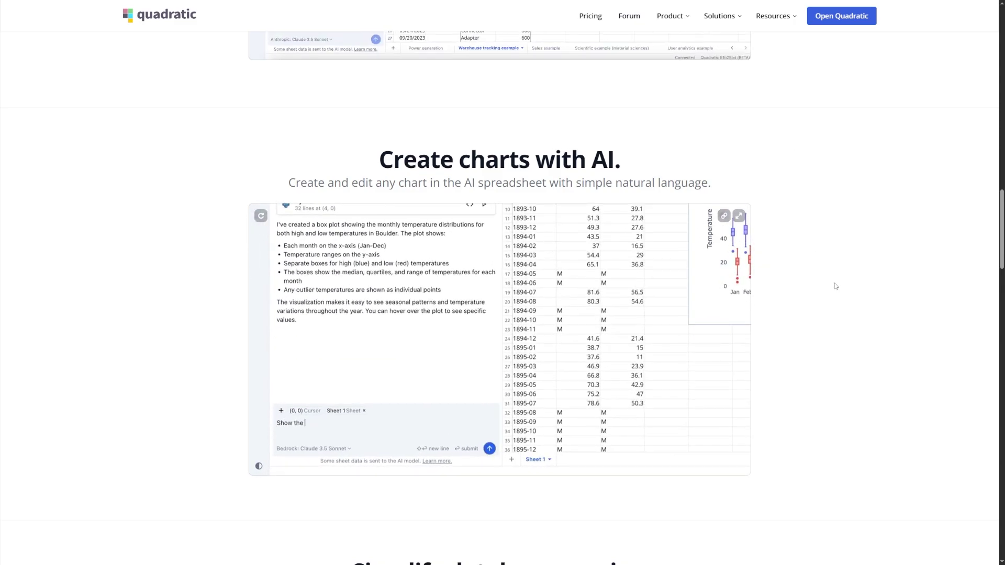
scroll(850, 369, "up", 20)
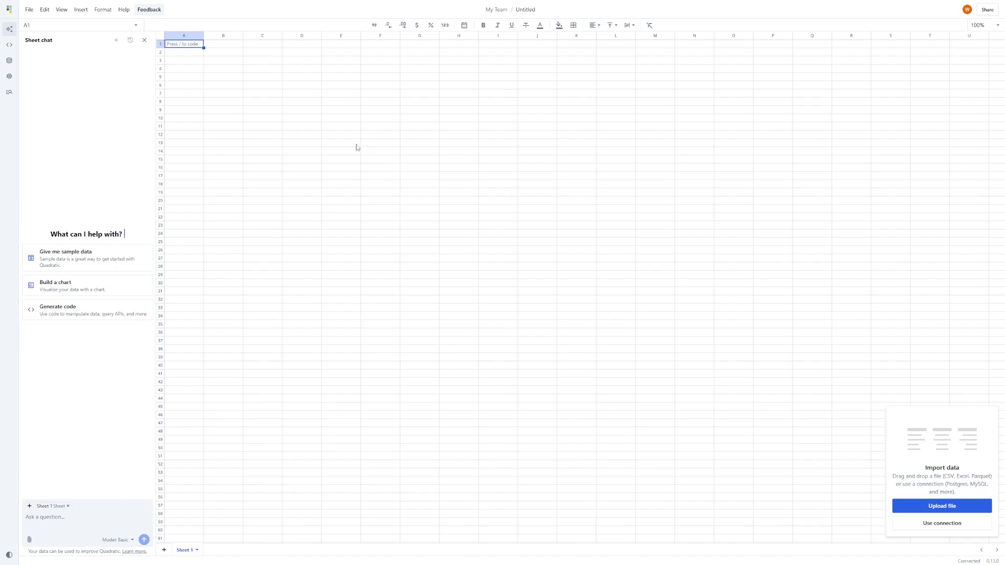
Inspect the sales_orders.csv columns: Amount Spent ($), Items Bought, Product Category, Product Name and City
left_click(454, 268)
scroll(223, 194, "up", 5)
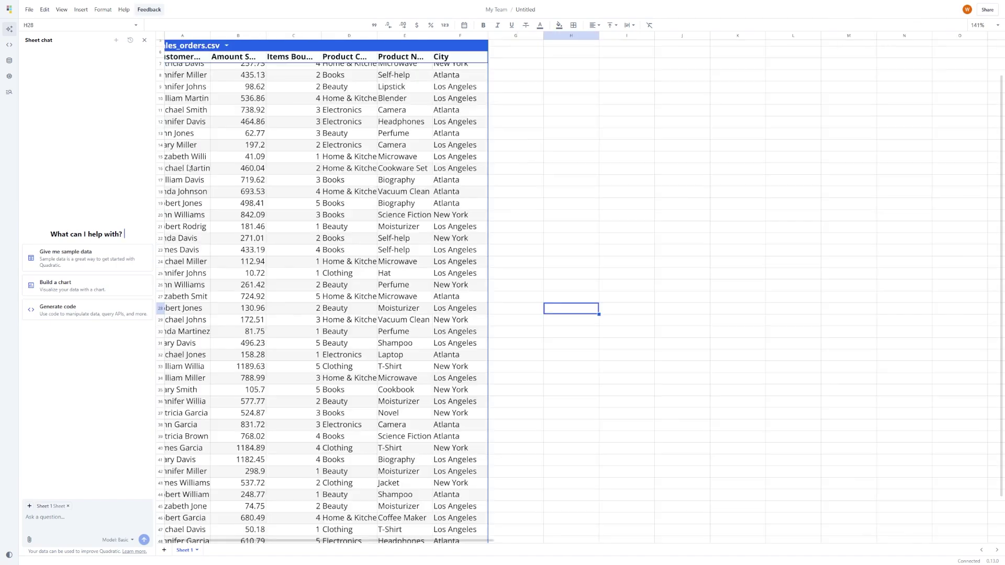
scroll(224, 179, "up", 4)
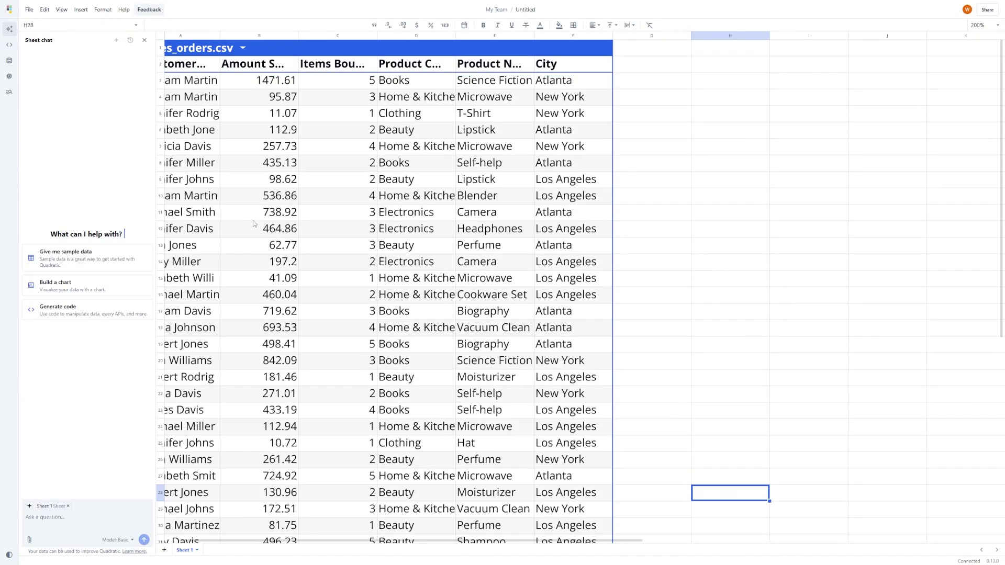
scroll(236, 544, "left", 1)
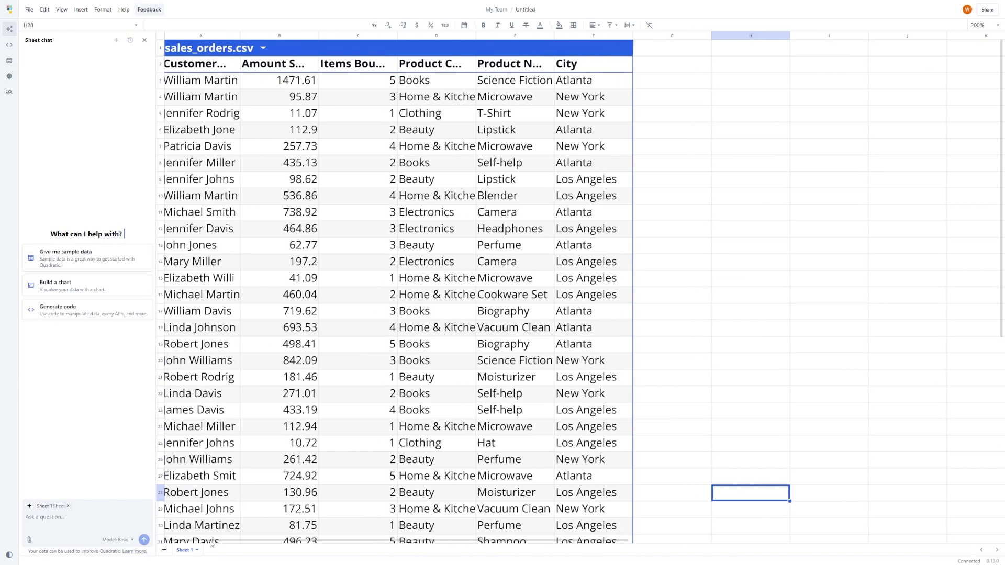
left_click(278, 64)
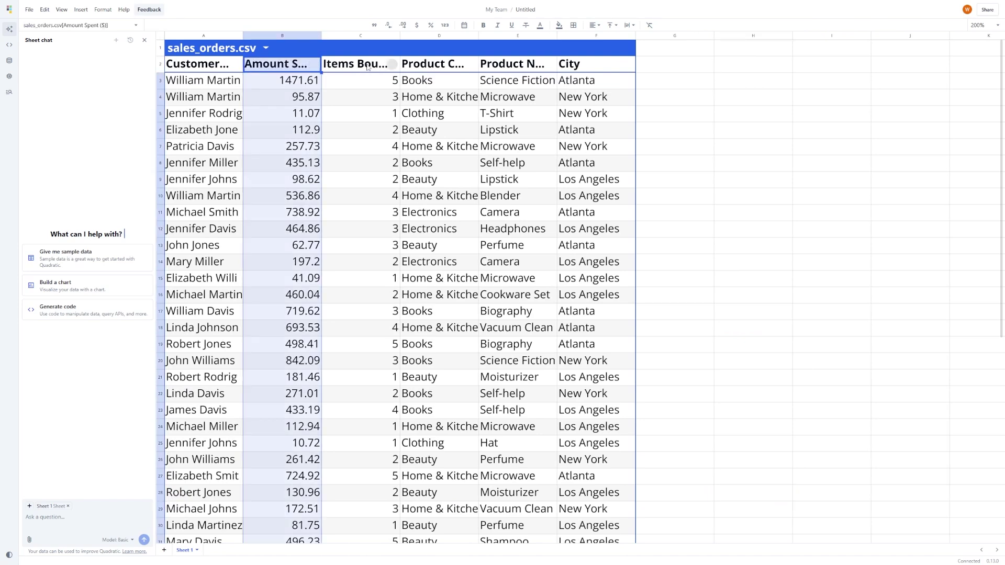
left_click(356, 64)
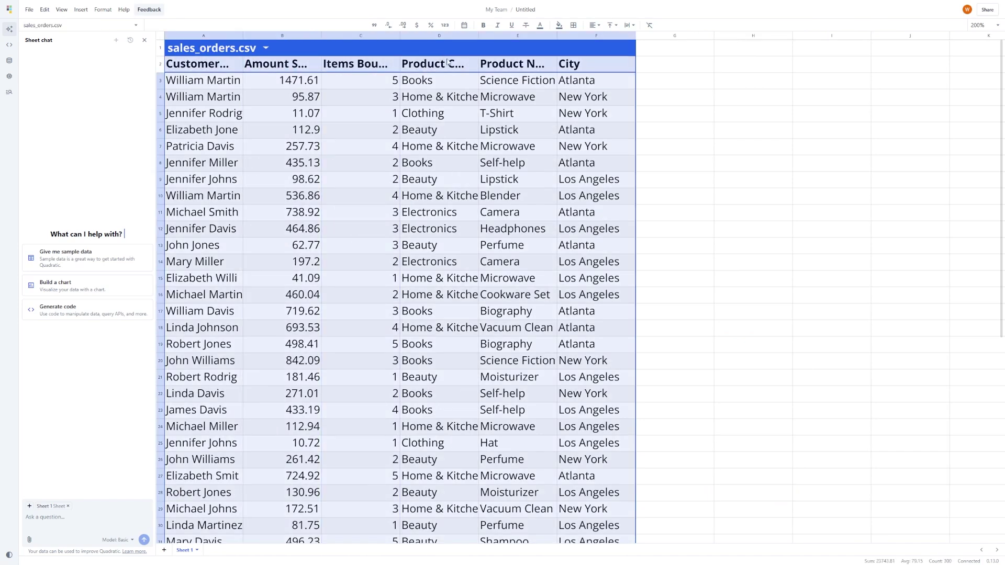
left_click(424, 65)
left_click(521, 68)
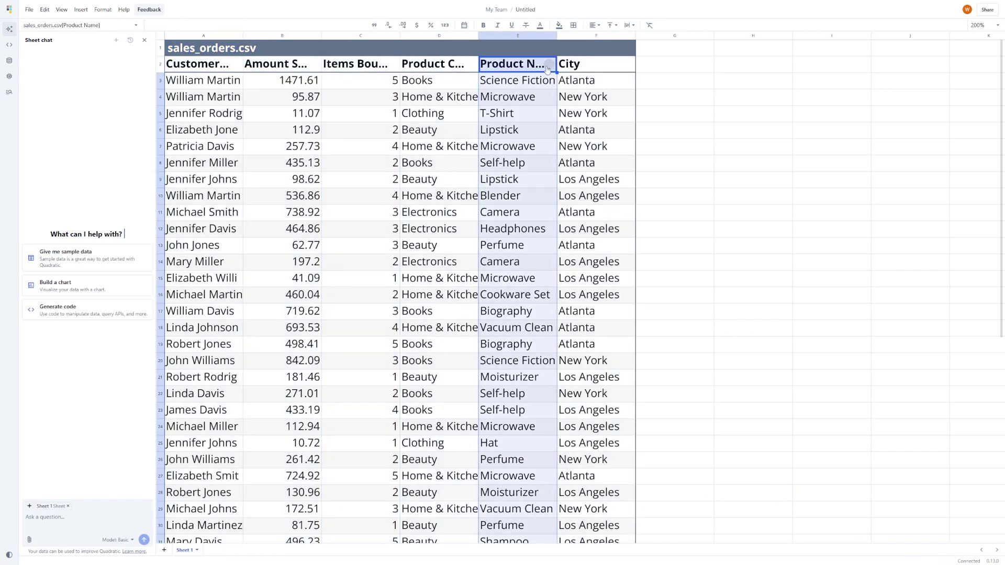
left_click(598, 65)
left_click(741, 155)
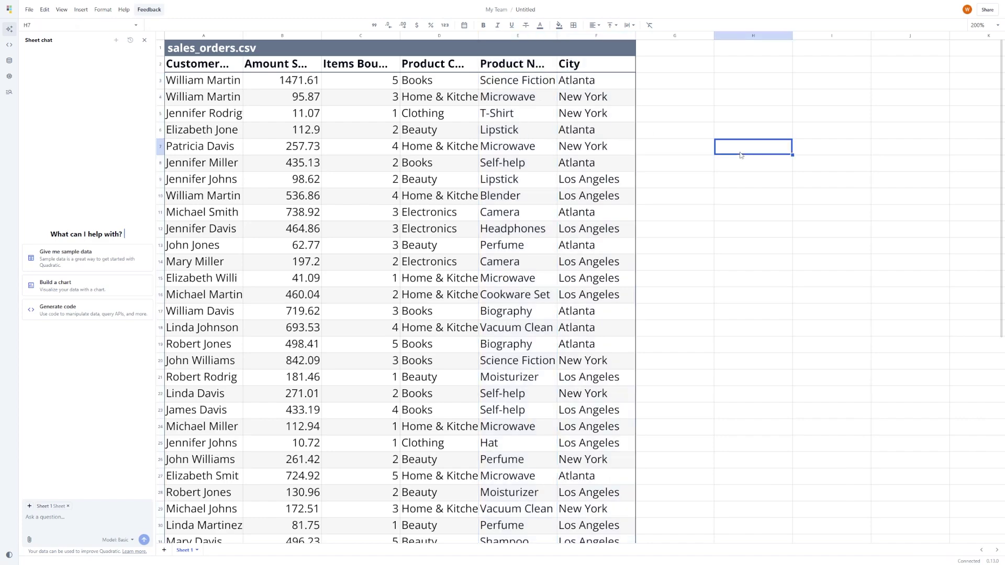
Scroll through the table's roughly 50 order rows
scroll(689, 154, "down", 3)
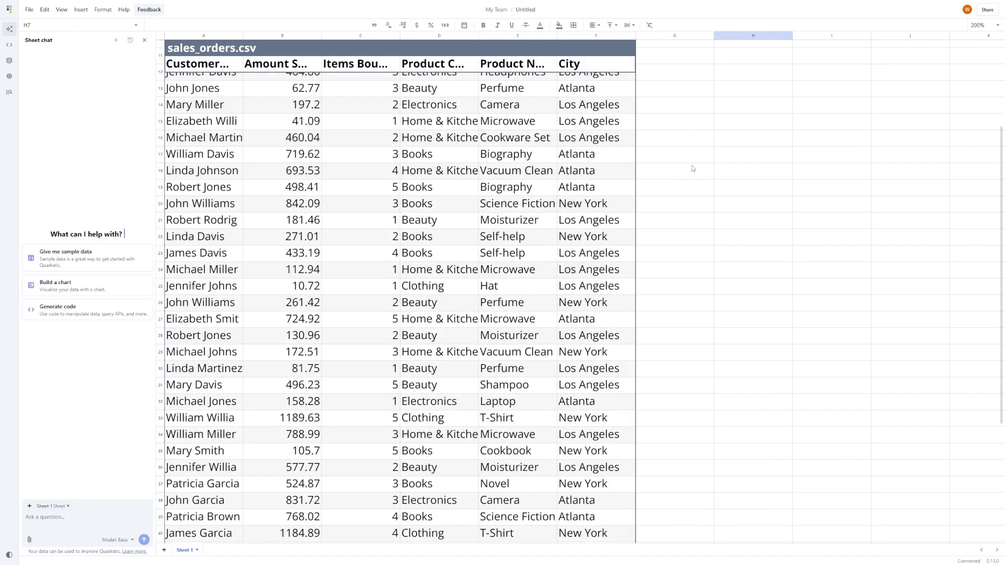
scroll(690, 178, "up", 3)
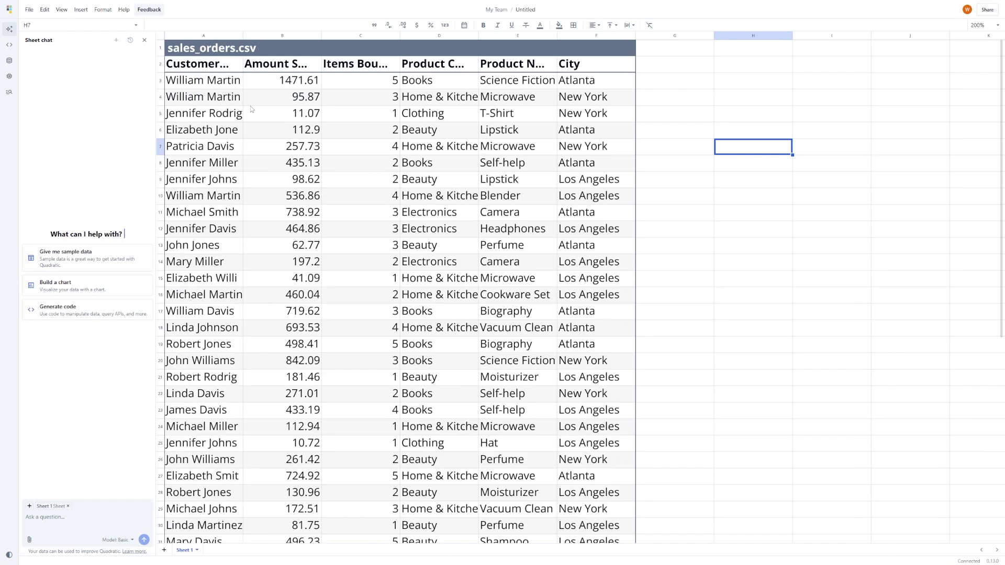
scroll(226, 117, "down", 9)
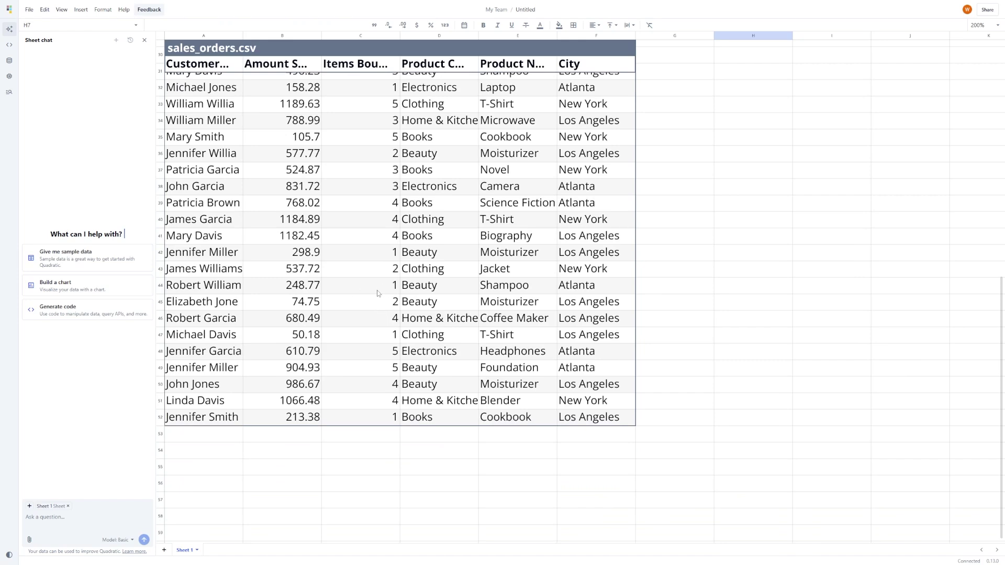
scroll(572, 386, "up", 10)
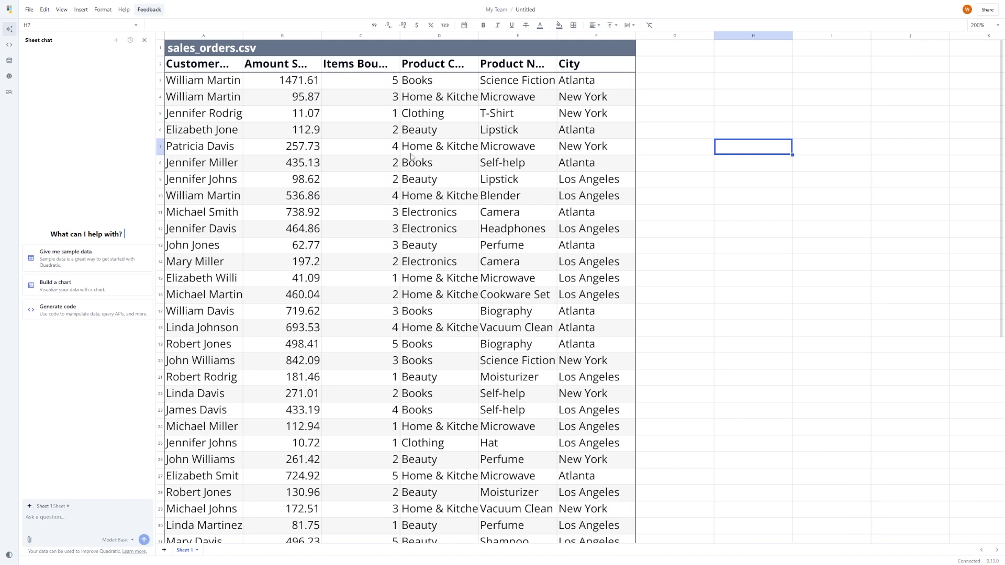
left_click(648, 156)
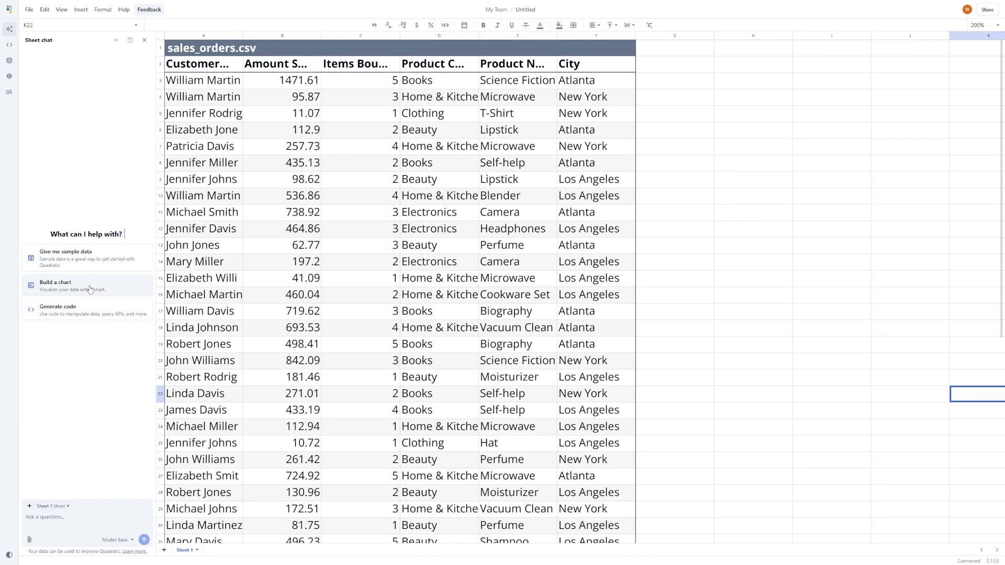
Paste and send the prompt asking for city revenue, orders, units and a bar chart
left_click_drag(52, 41, 24, 44)
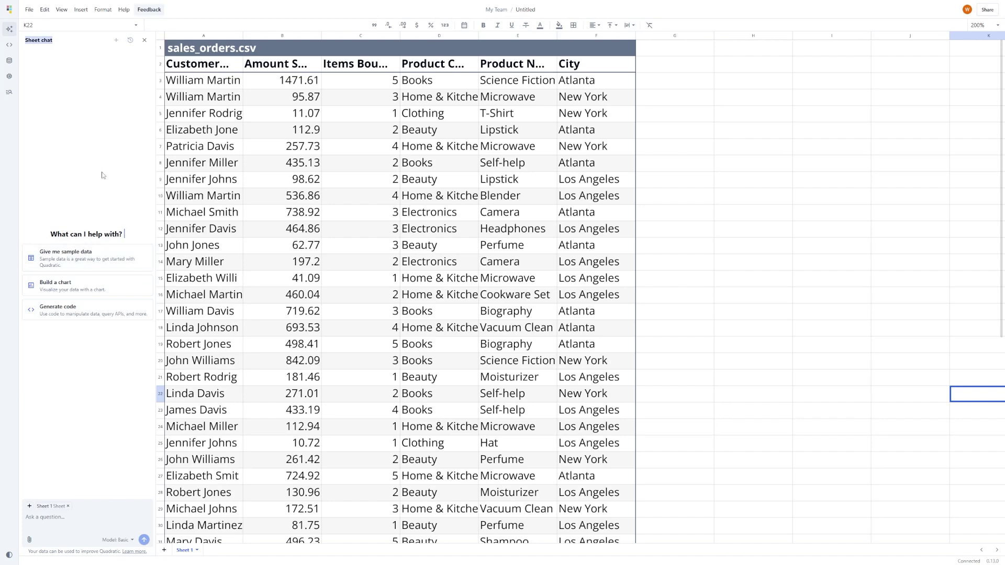
left_click(51, 518)
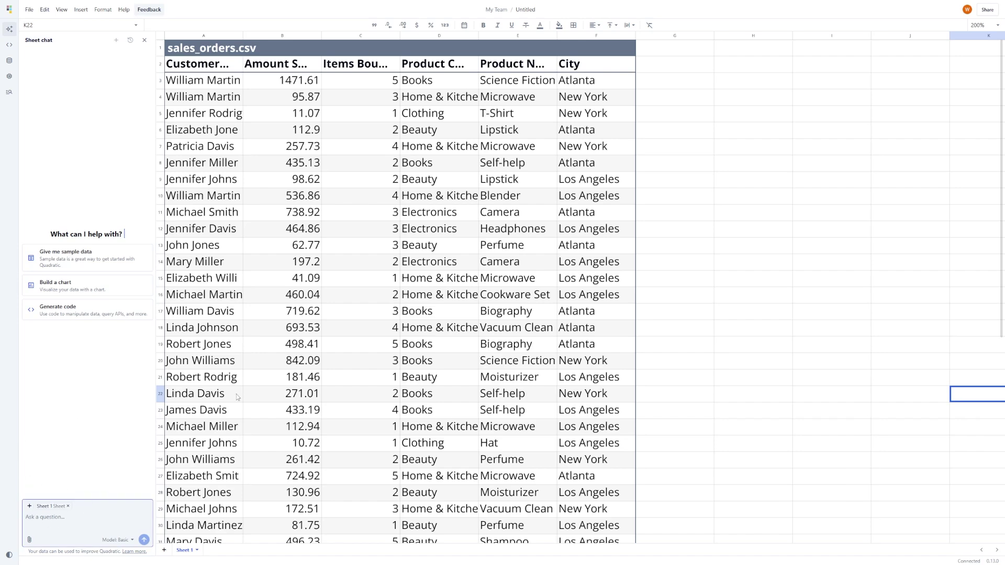
scroll(250, 370, "down", 4)
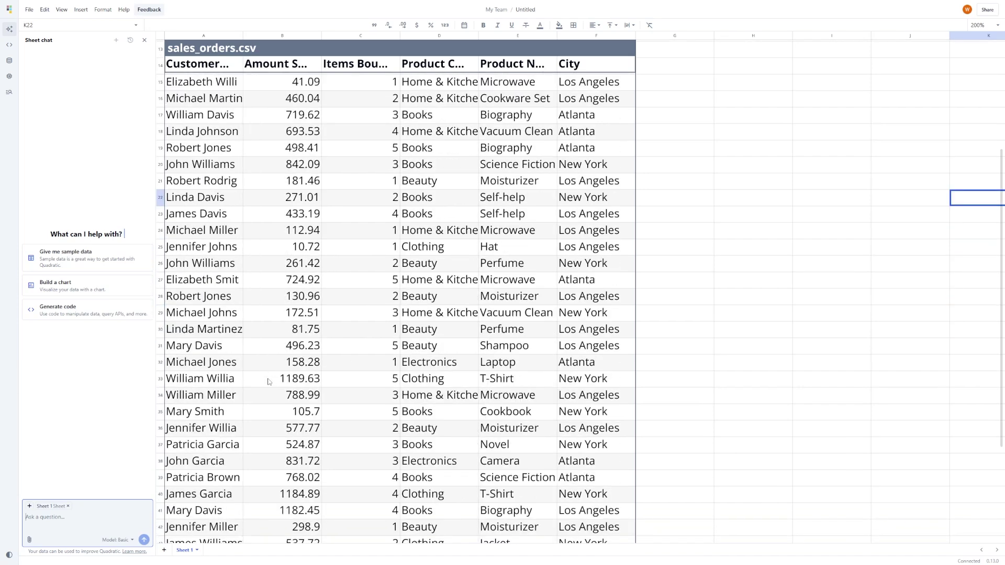
type("Show me sales insights by city, including returns revenue, orders, units per city, and a bar chart")
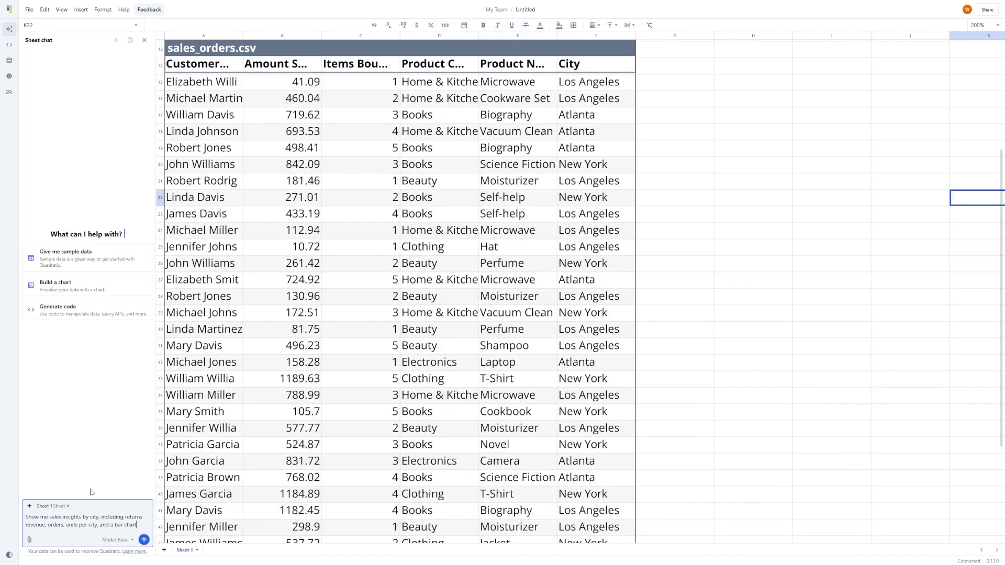
left_click(143, 540)
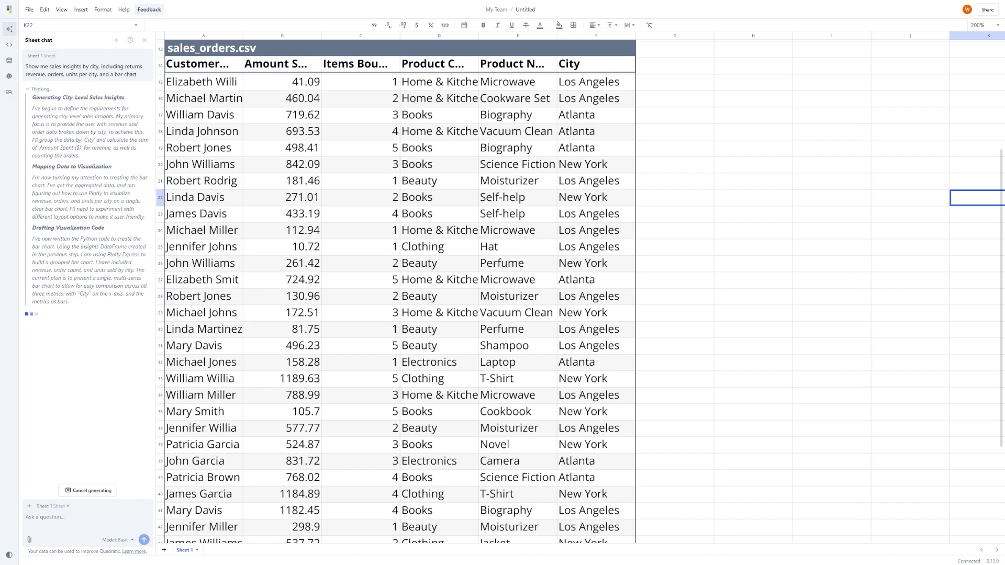
Read the AI's notes on the generated City_Insights table and City_Sales_Chart
left_click_drag(34, 97, 104, 118)
left_click(74, 112)
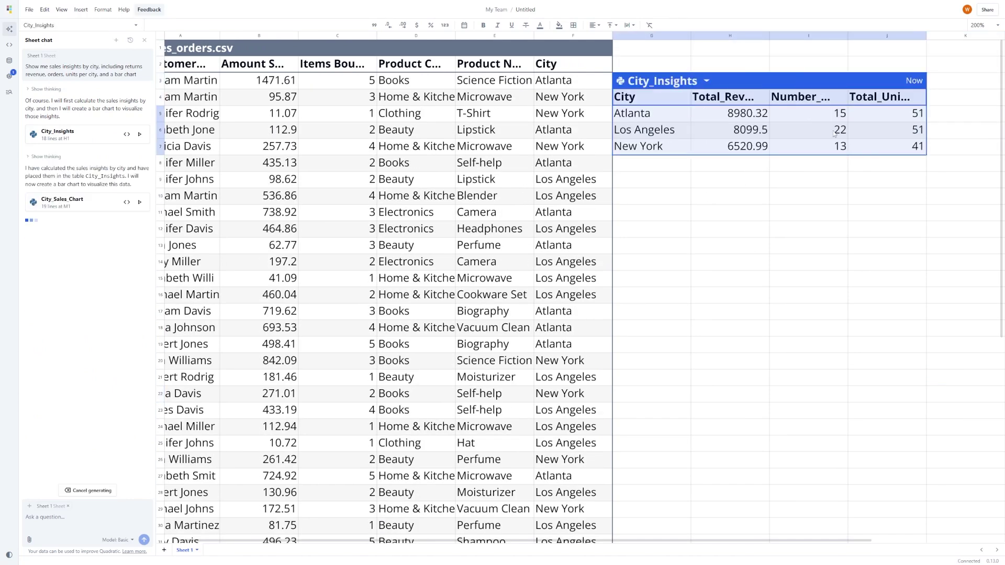
left_click(861, 210)
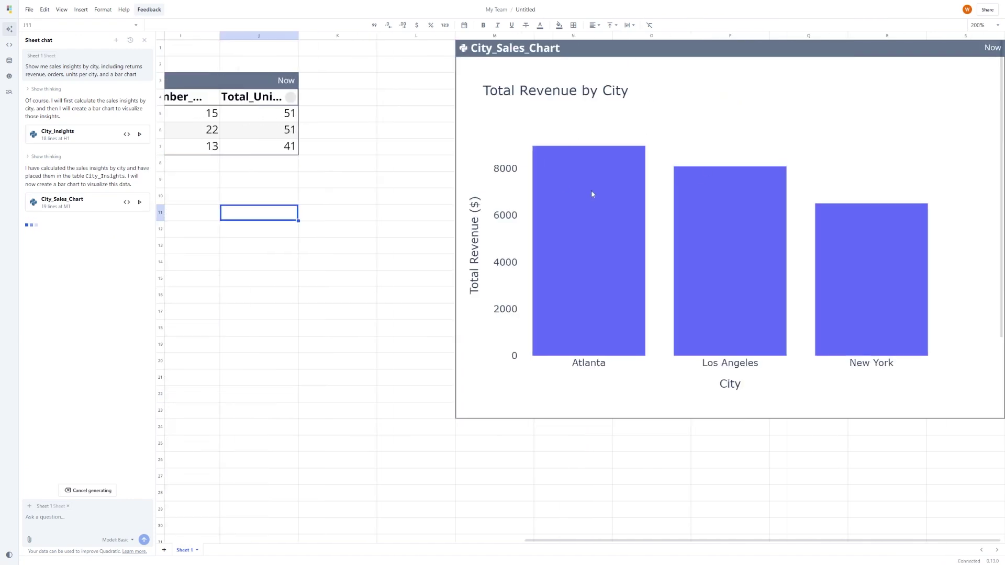
Move City_Insights up to row 1 and place the revenue chart directly beside it
key("ctrl+0")
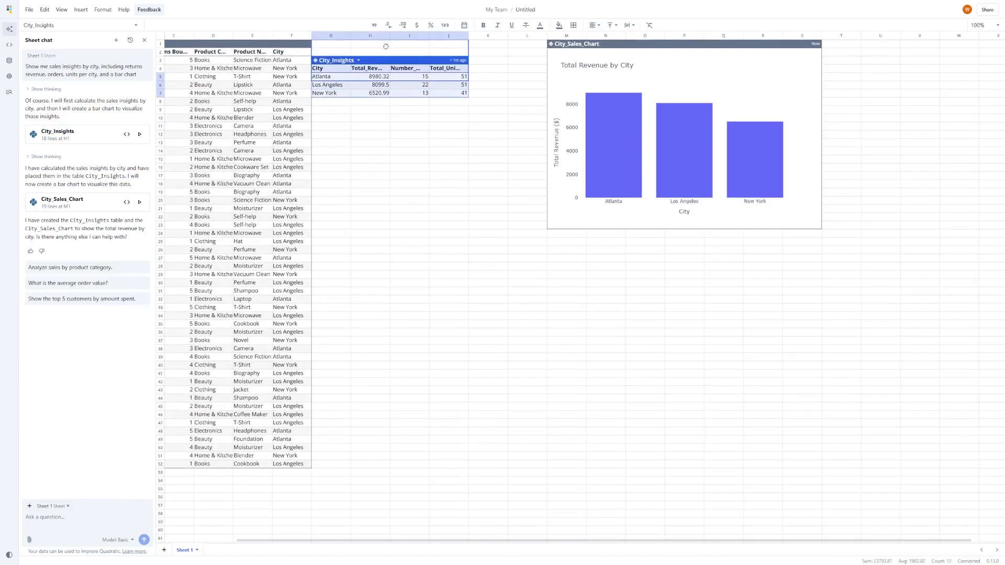
left_click_drag(402, 71, 402, 54)
left_click(545, 44)
left_click_drag(543, 43, 465, 43)
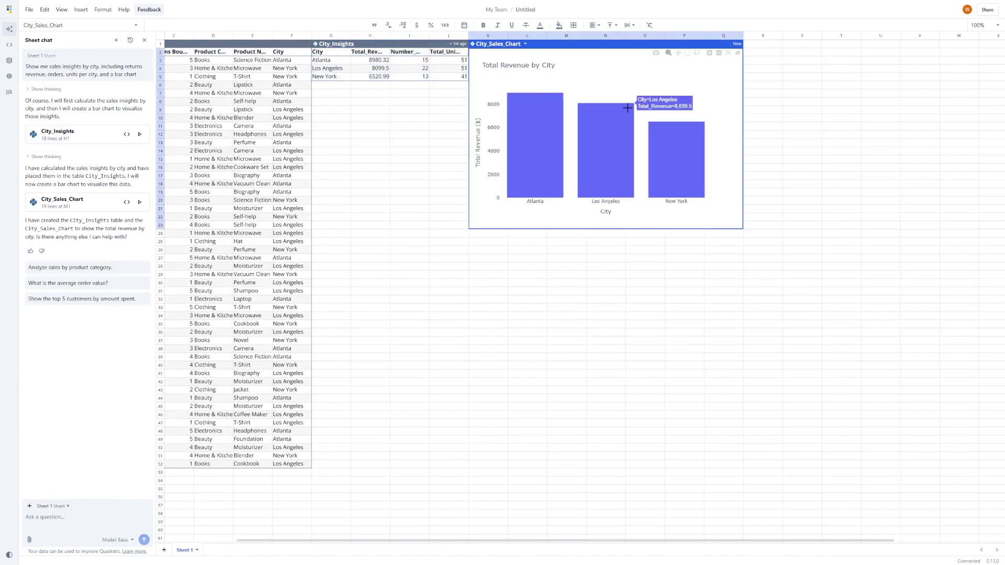
left_click(816, 153)
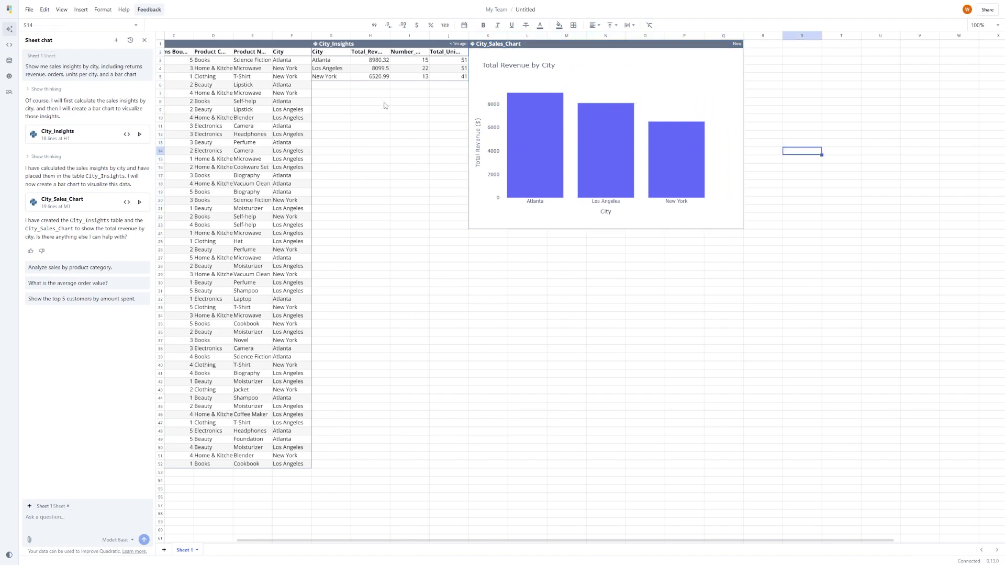
Look over the rearranged City_Insights table and Total Revenue by City chart
left_click(411, 102)
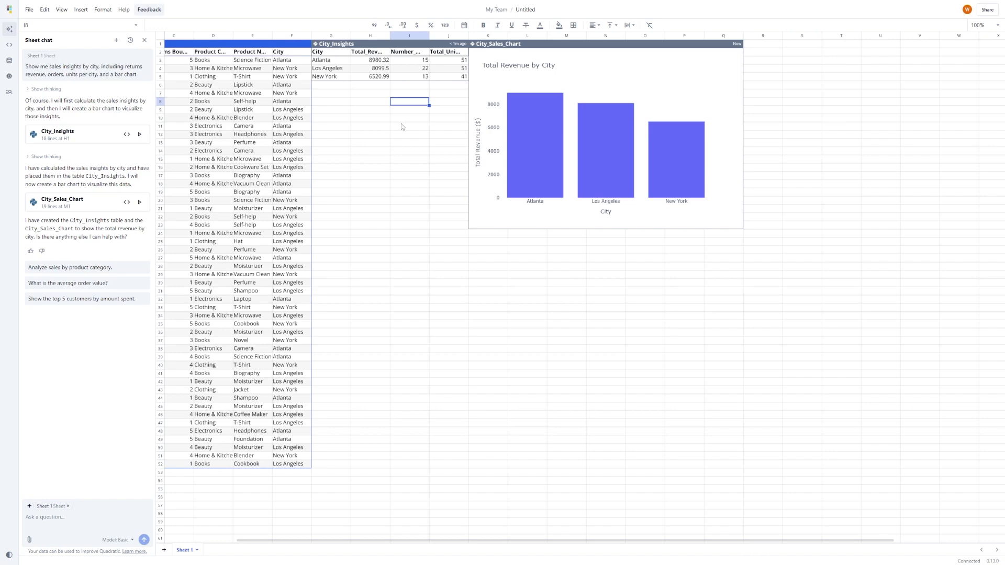
scroll(401, 124, "down", 1)
scroll(417, 148, "up", 1)
left_click(606, 247)
scroll(410, 174, "up", 5)
scroll(409, 174, "up", 3)
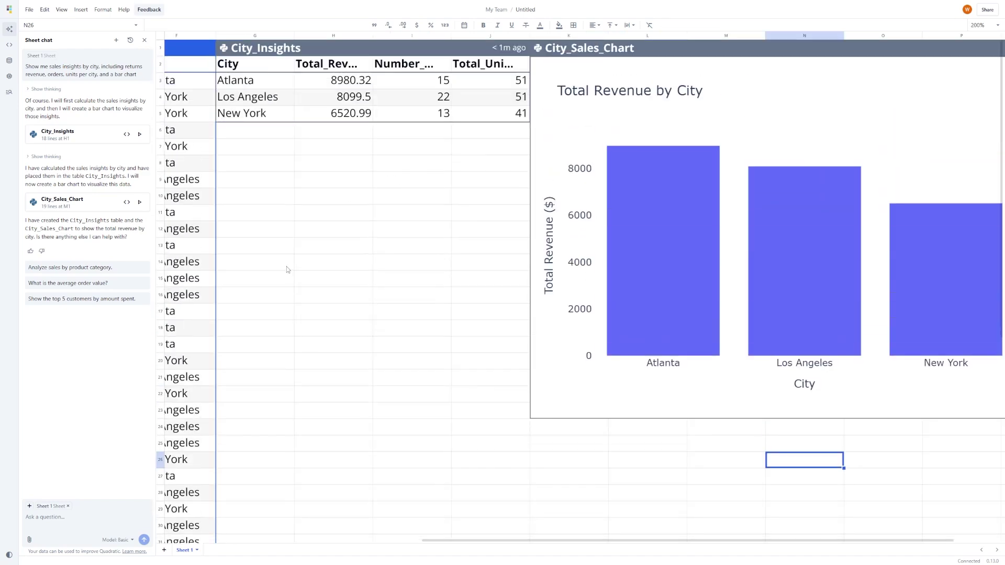
Ask 'What are the buying trends in Los Angeles?' and inspect the LA_Buying_Trends Product Category column
left_click(80, 517)
type("What are the buying trends in Los Angeles?")
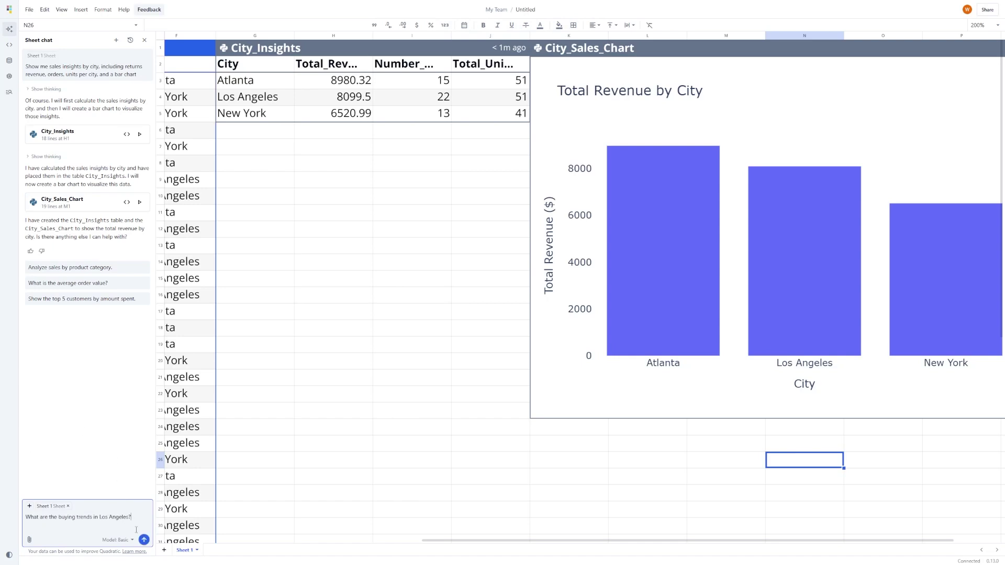
left_click(143, 540)
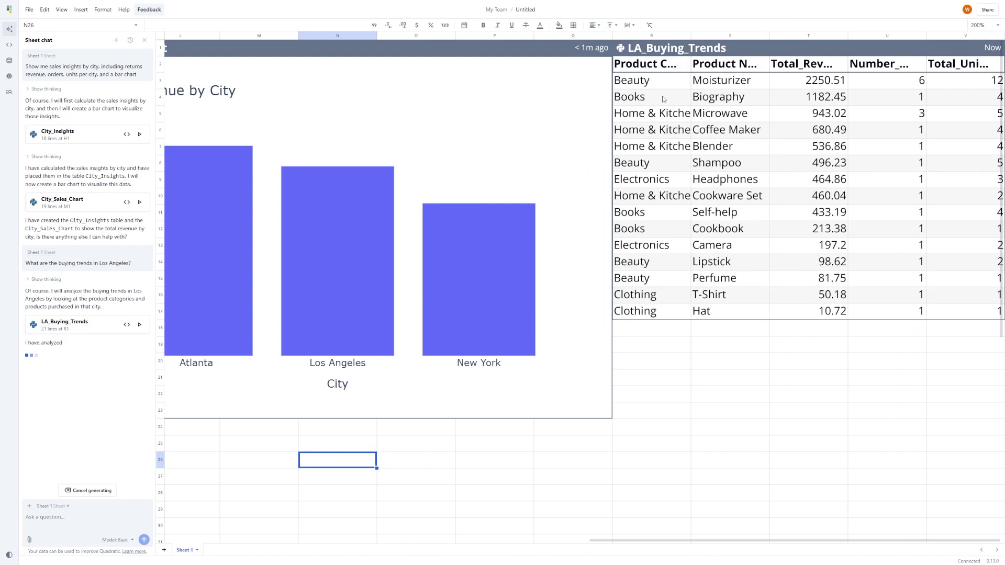
left_click(634, 68)
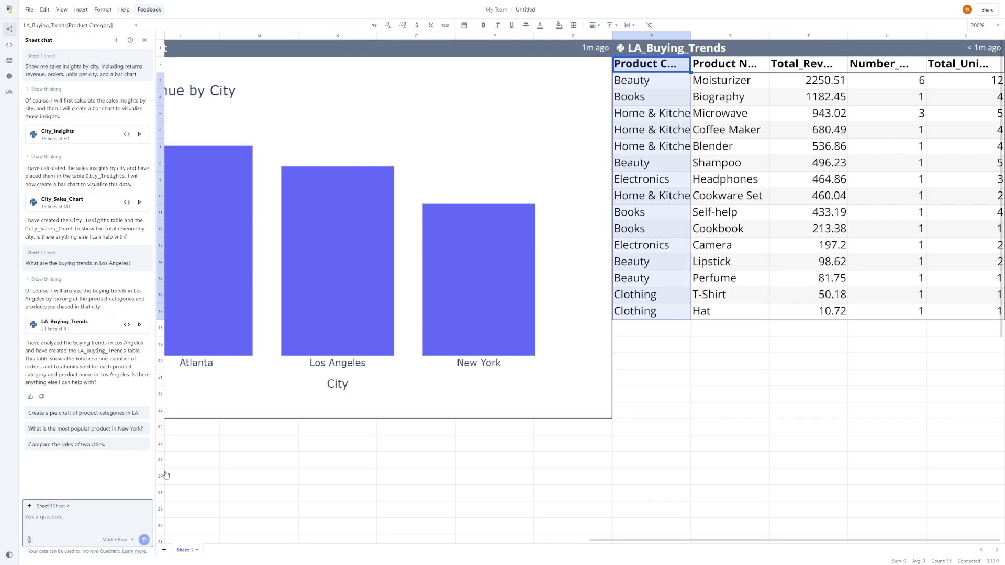
Send the New York price points question to generate the NY_Price_Points histogram
left_click(48, 431)
left_click(144, 540)
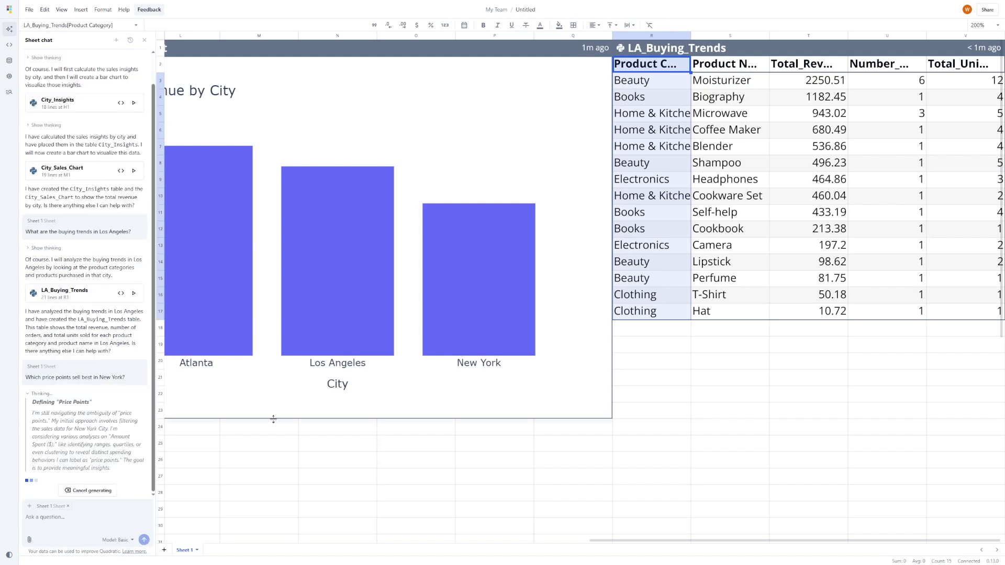
scroll(768, 399, "down", 10)
scroll(768, 399, "down", 5)
scroll(768, 399, "right", 2)
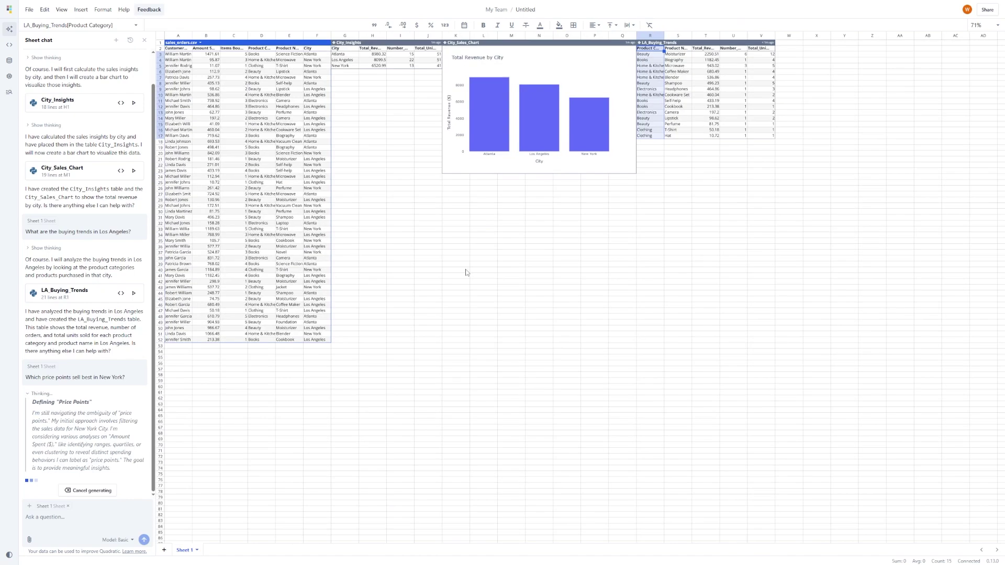
Move LA_Buying_Trends directly beneath City_Insights and shift the revenue chart aside
left_click(694, 44)
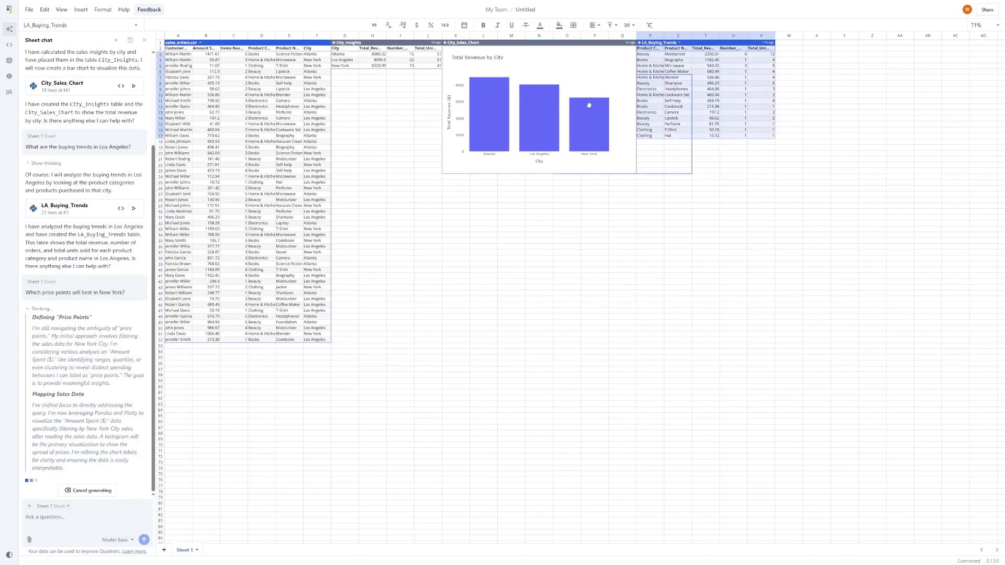
left_click_drag(518, 181, 360, 180)
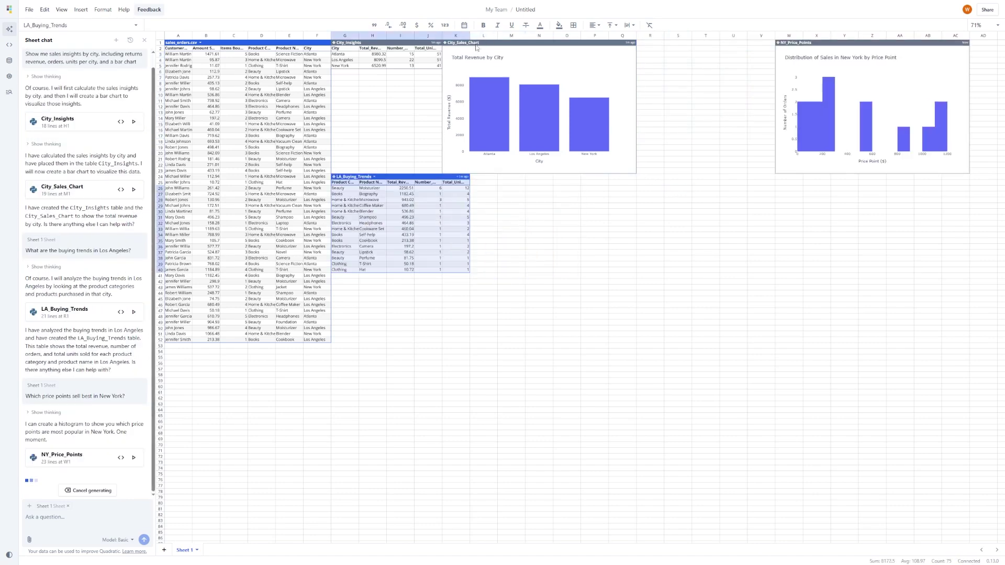
left_click_drag(496, 42, 524, 52)
left_click_drag(416, 179, 439, 76)
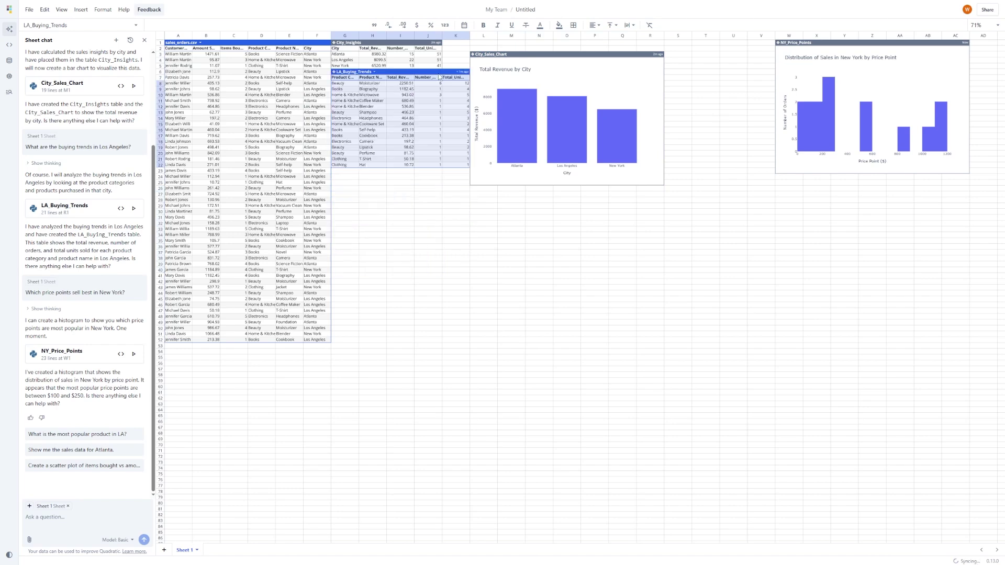
left_click(587, 242)
Put the revenue chart back at row 1 and stack NY_Price_Points directly under it
left_click(499, 54)
left_click_drag(499, 54, 499, 43)
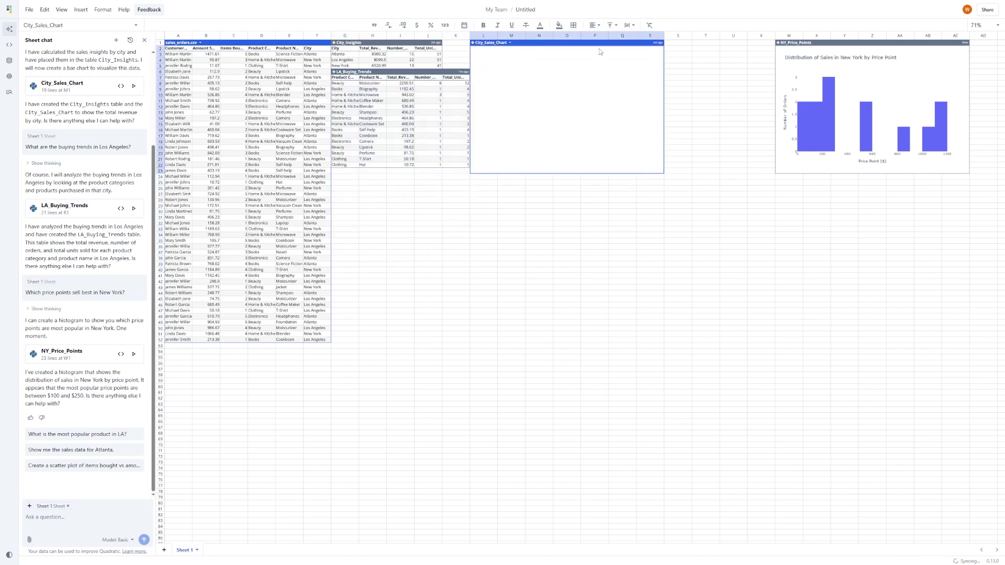
left_click_drag(512, 155, 506, 182)
left_click(774, 155)
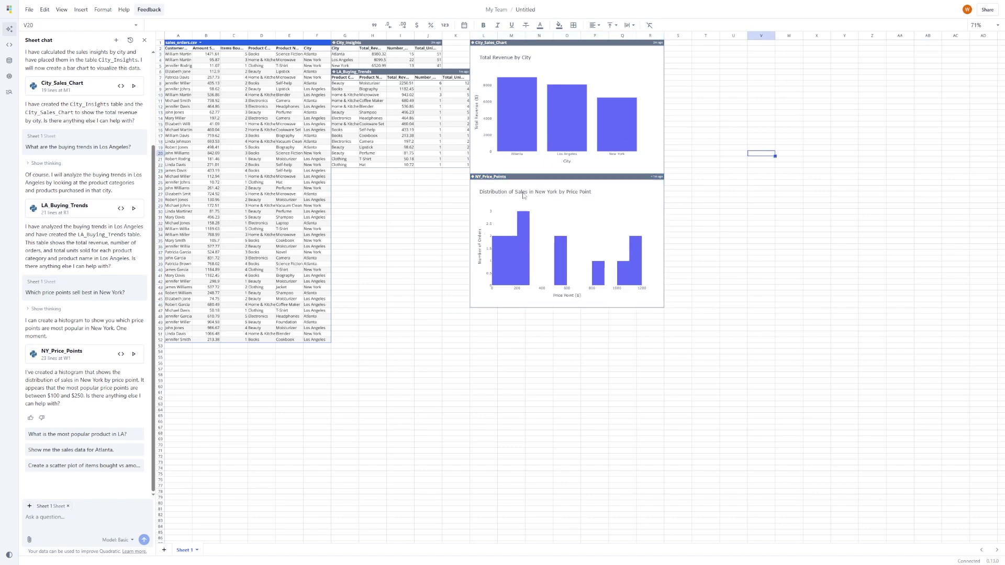
scroll(523, 178, "up", 5)
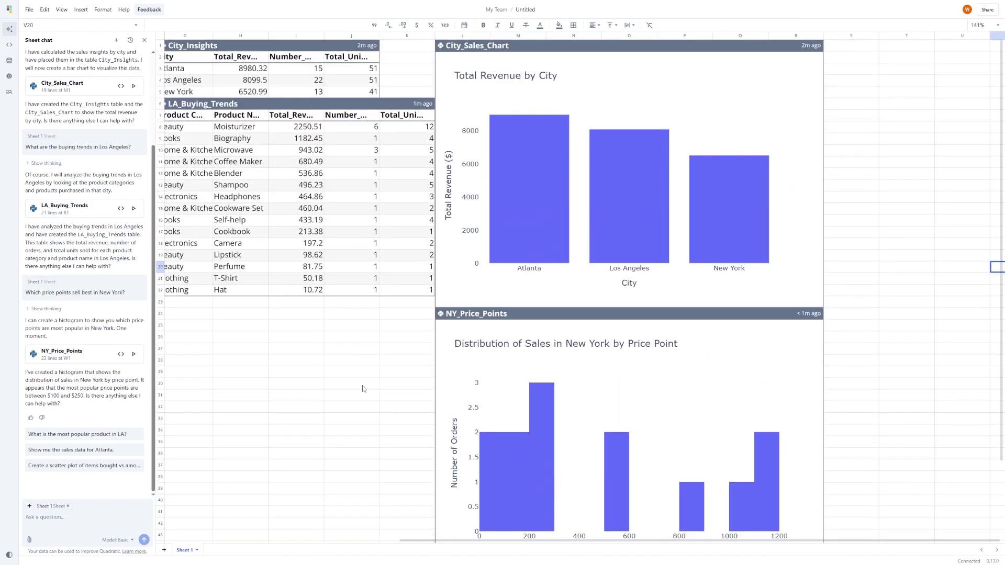
left_click_drag(481, 541, 338, 541)
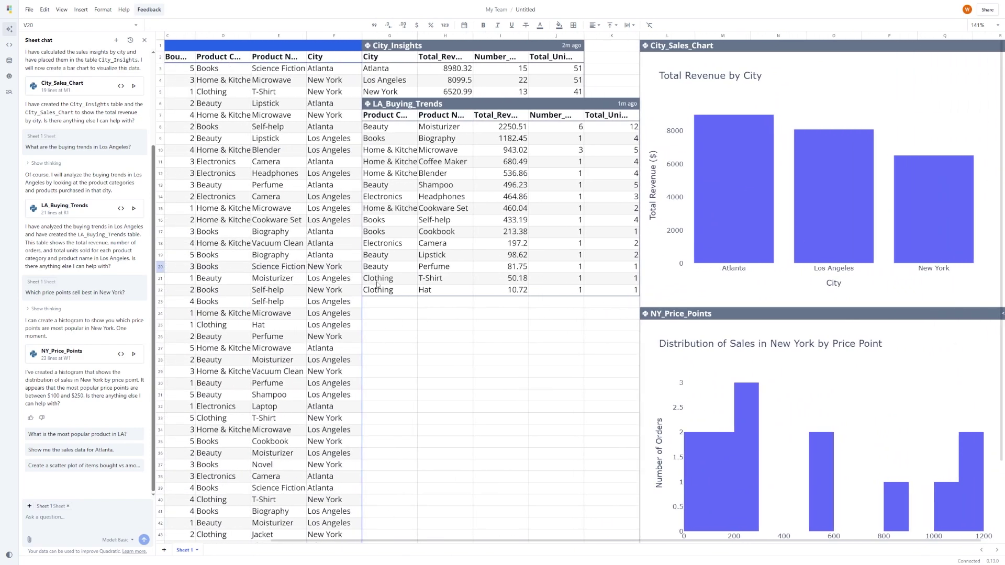
Send the cost-of-goods 60% request for profit margins per product category
left_click(91, 522)
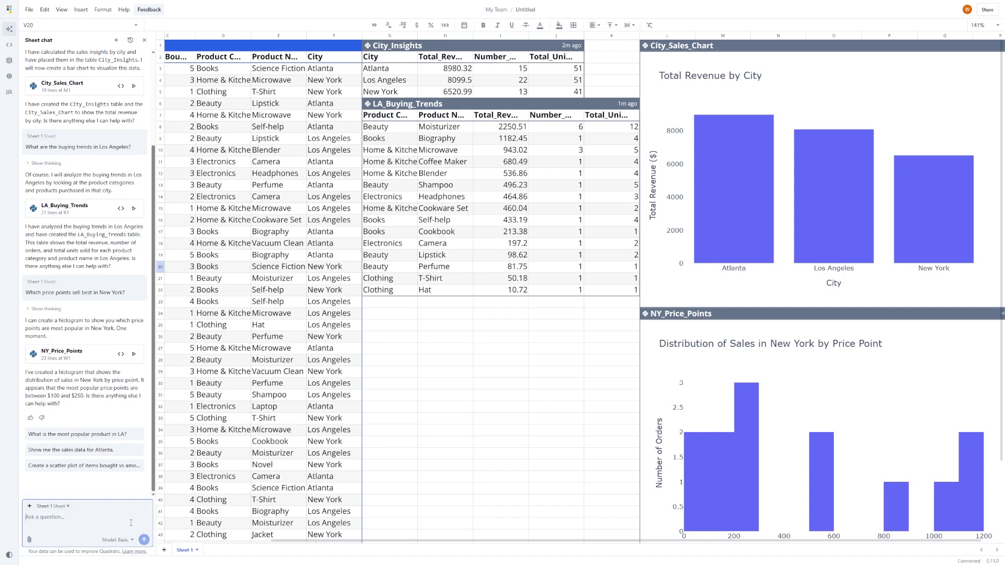
type("Assume the cost of goods is 60 percent of the sale price. Calculate margins by product category.")
left_click(144, 542)
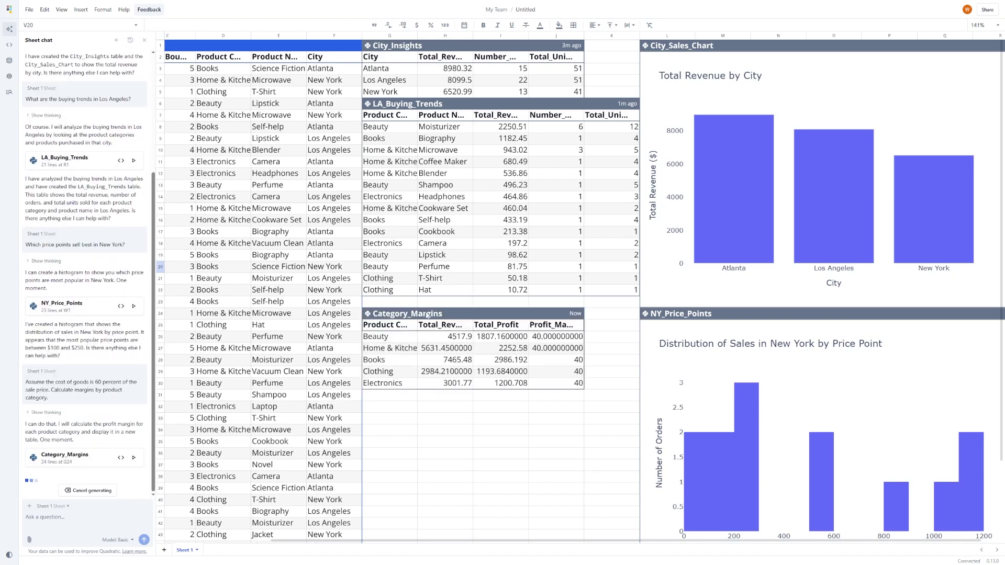
Select and resize the new Category_Margins table below LA_Buying_Trends
left_click(428, 314)
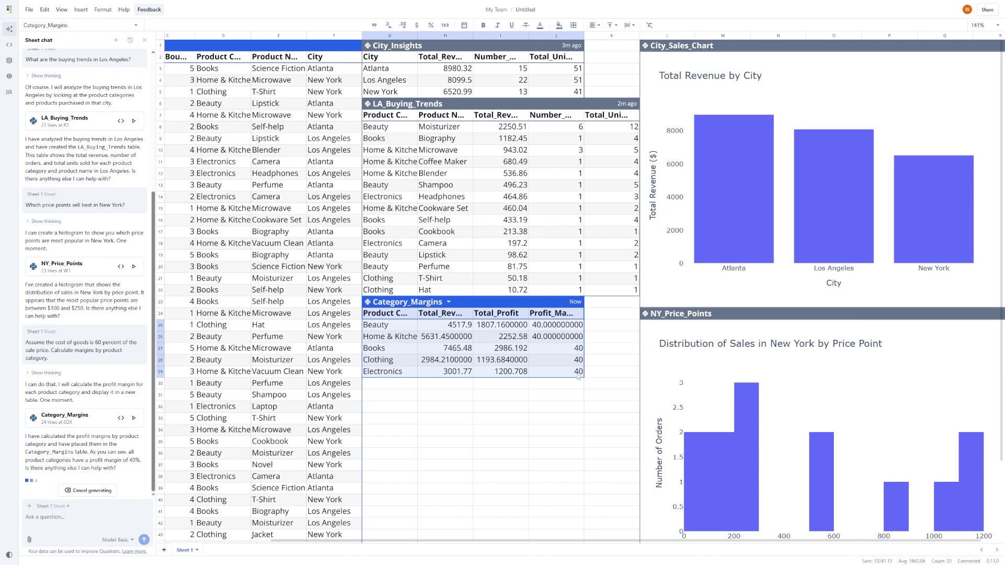
left_click_drag(583, 376, 600, 392)
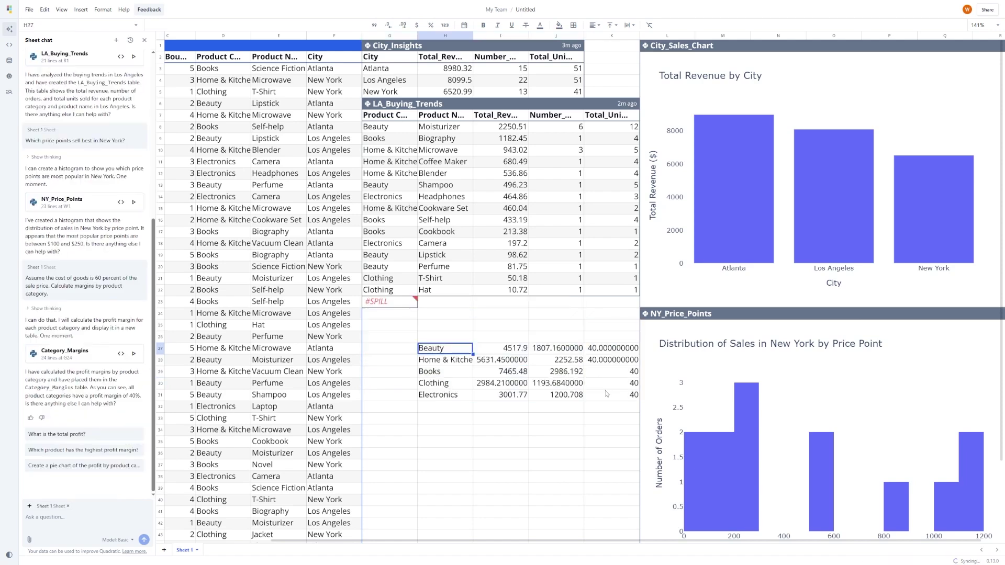
left_click_drag(525, 371, 556, 418)
left_click(78, 517)
Ask 'Which products are the top sellers in each city?' in the chat
type("Which products are the top sellers in each city?")
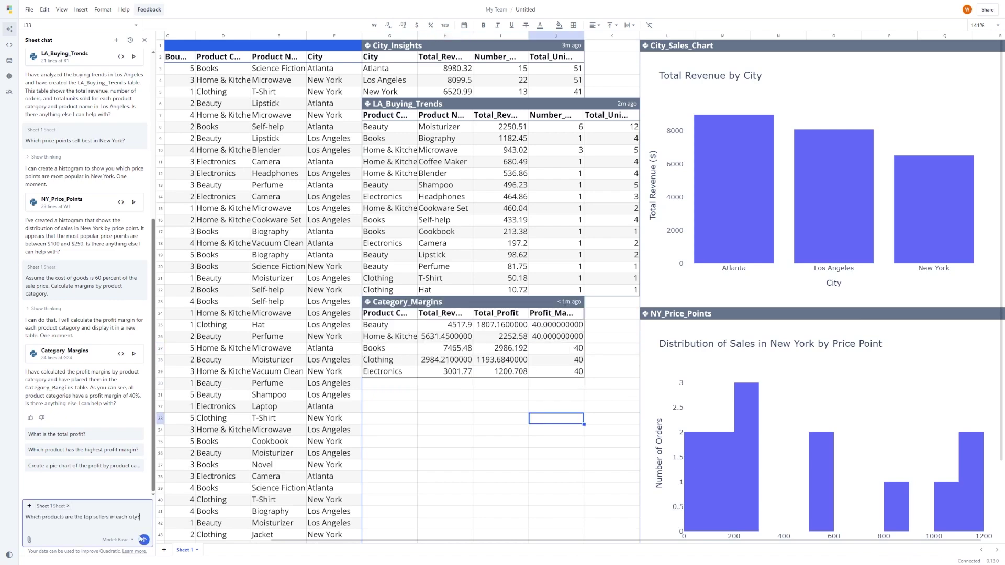
left_click(142, 540)
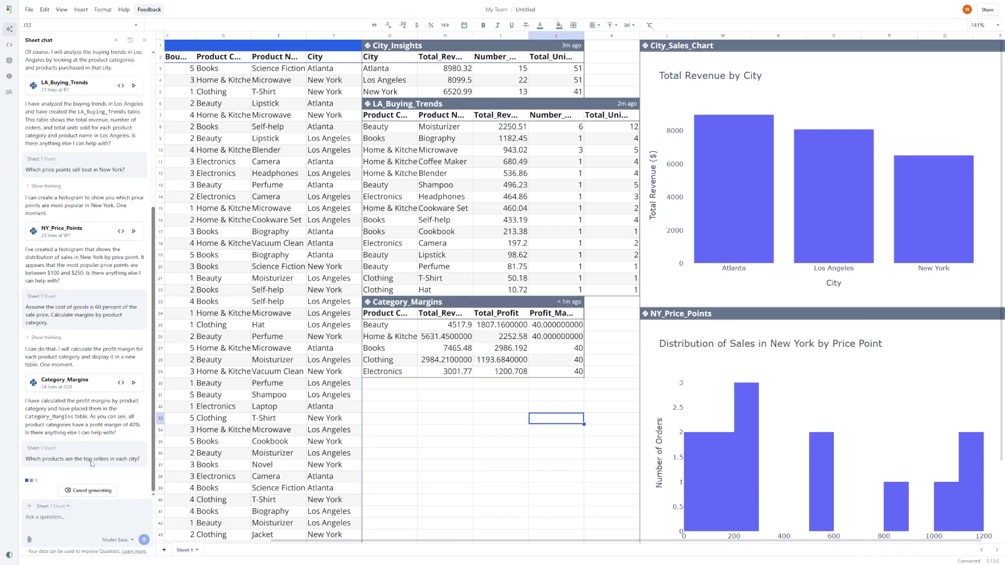
left_click(399, 386)
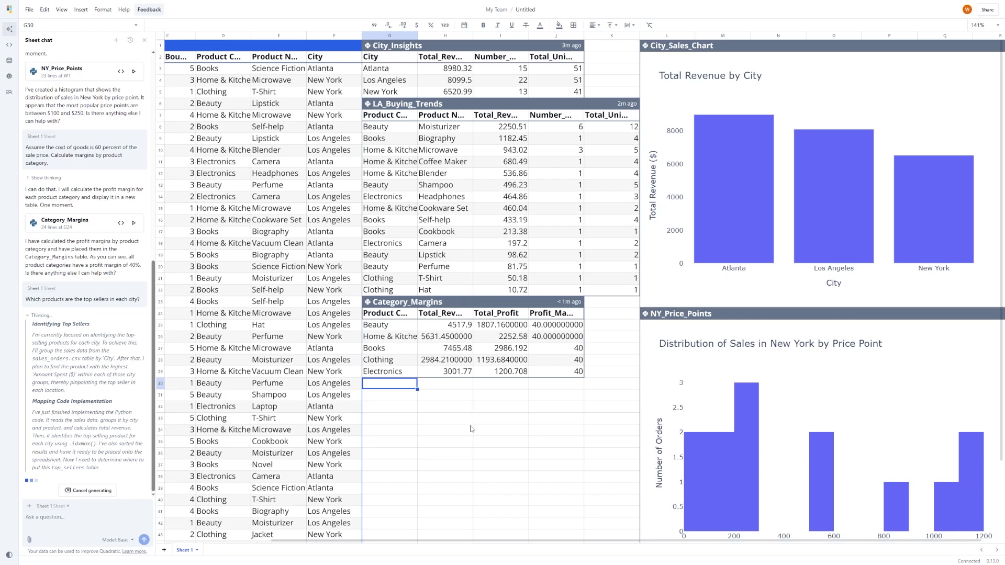
scroll(464, 419, "down", 5)
scroll(468, 436, "down", 2)
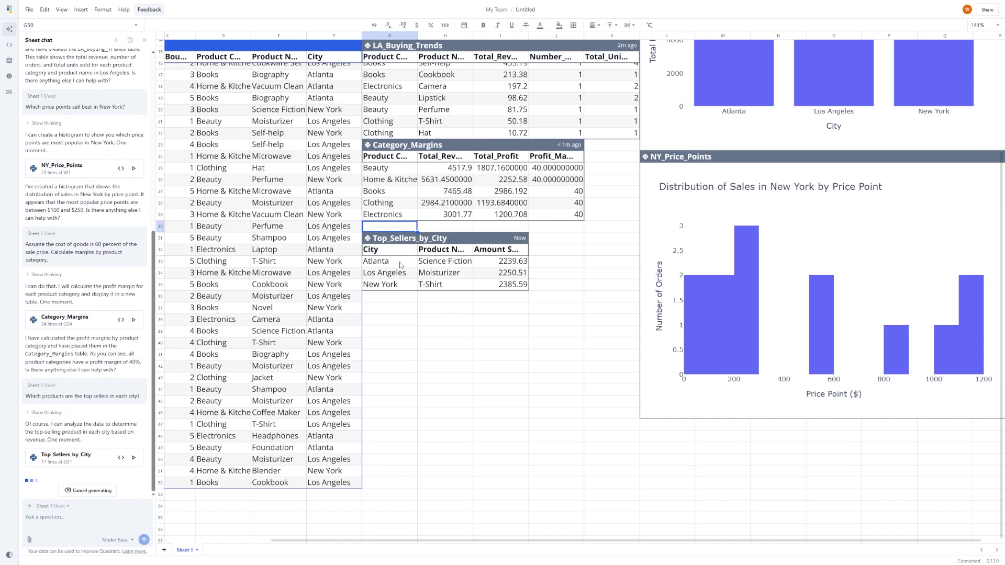
Check Top_Sellers_by_City: Atlanta Science Fiction, Los Angeles Moisturizer, New York T-Shirt
left_click(460, 237)
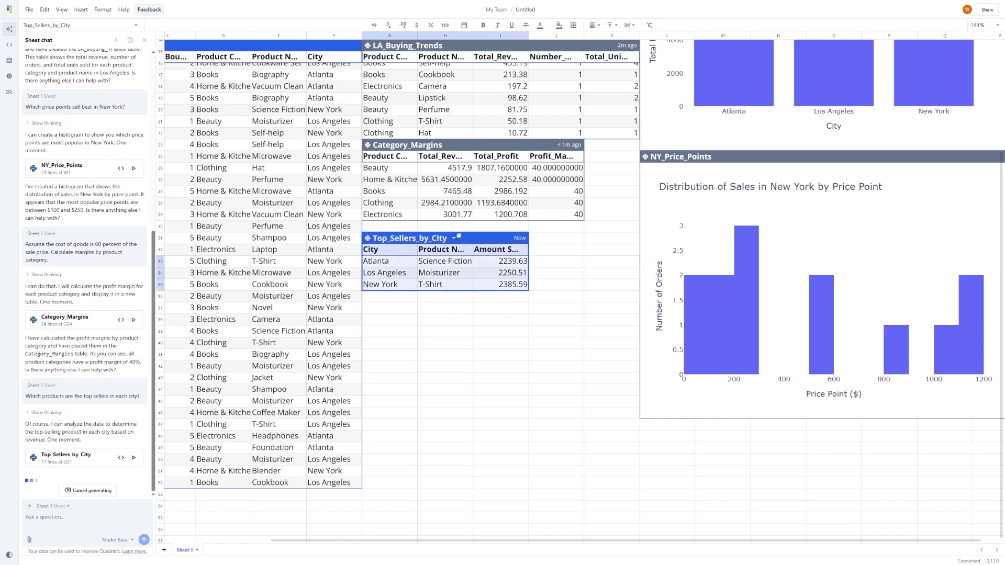
left_click(555, 261)
scroll(556, 260, "up", 8)
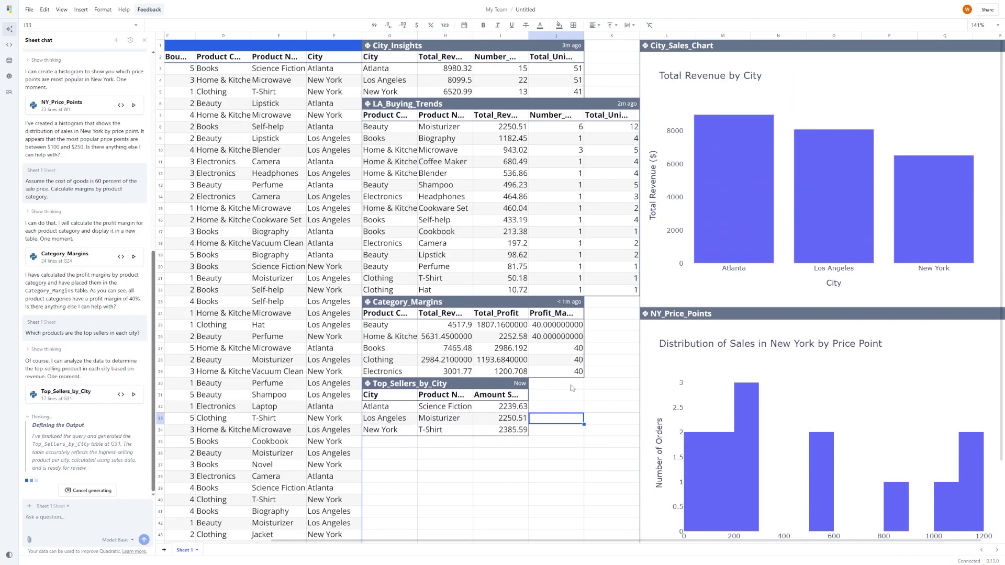
scroll(495, 277, "down", 5)
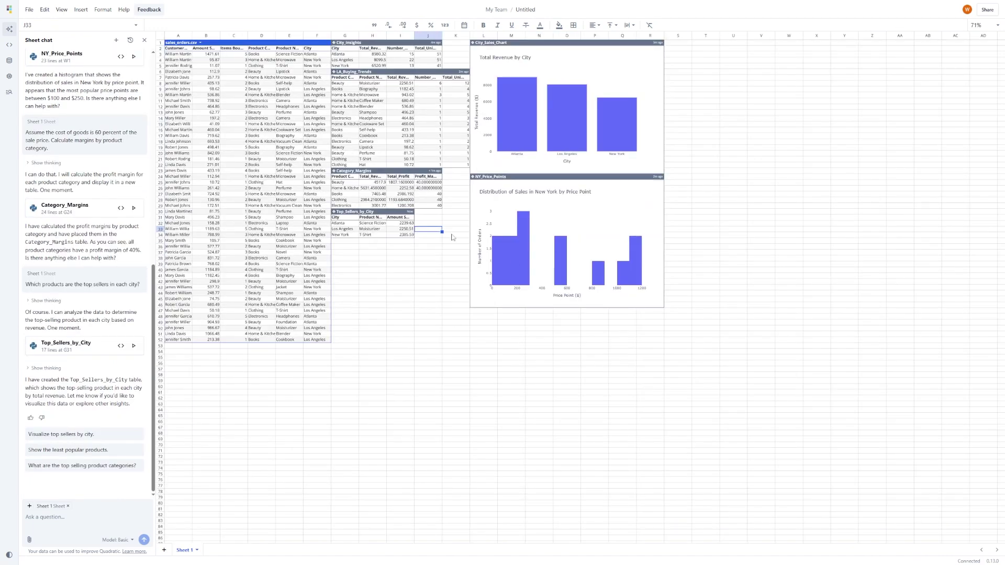
left_click(423, 269)
Select the sales_orders.csv table and attempt to add a code cell inside it, which errors
scroll(383, 276, "up", 3)
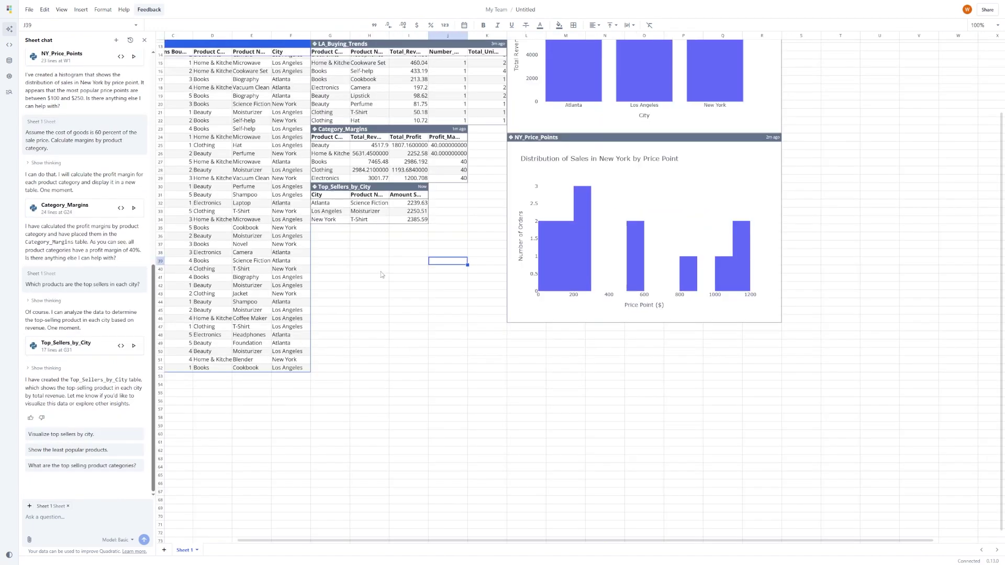
scroll(396, 282, "up", 1)
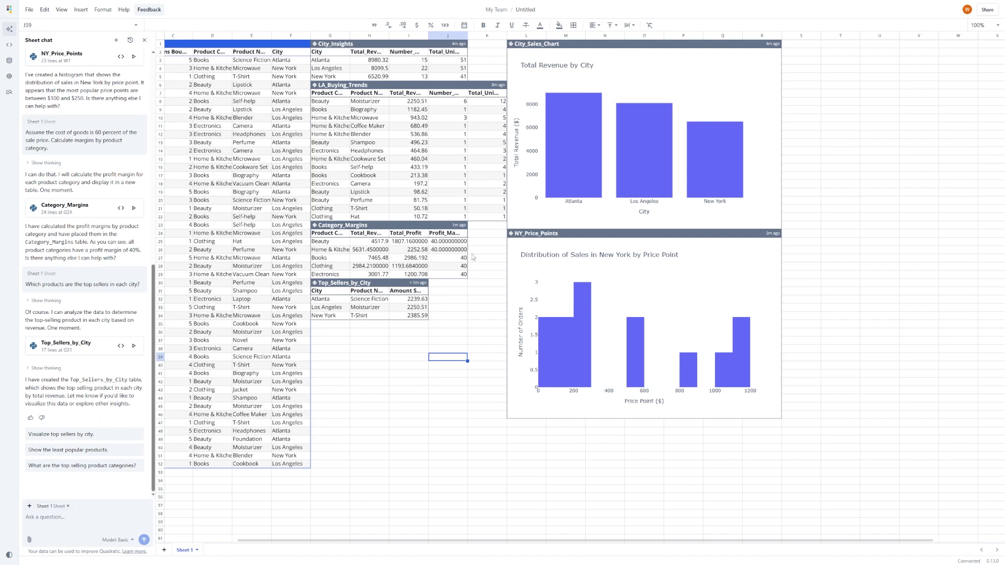
left_click(183, 232)
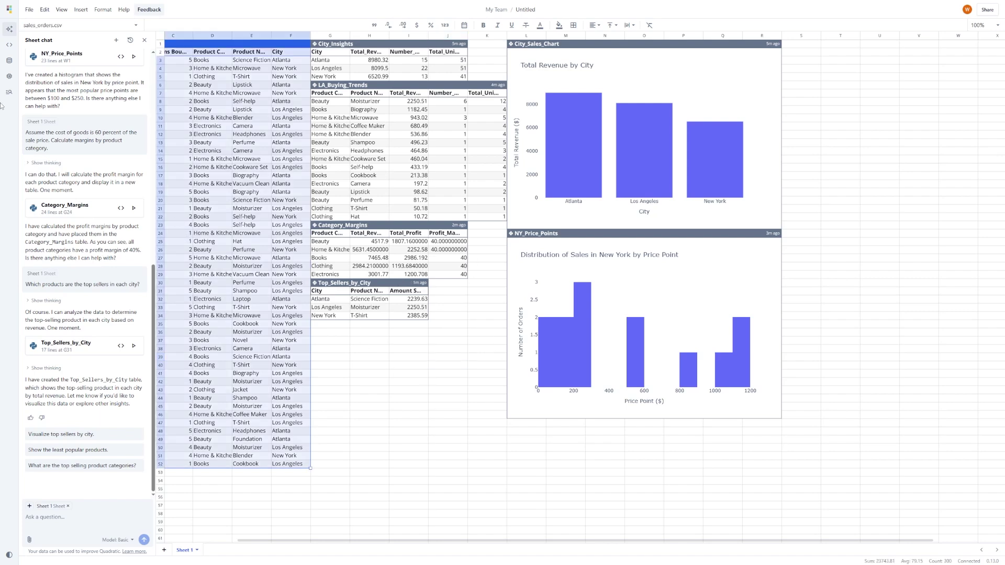
left_click(10, 50)
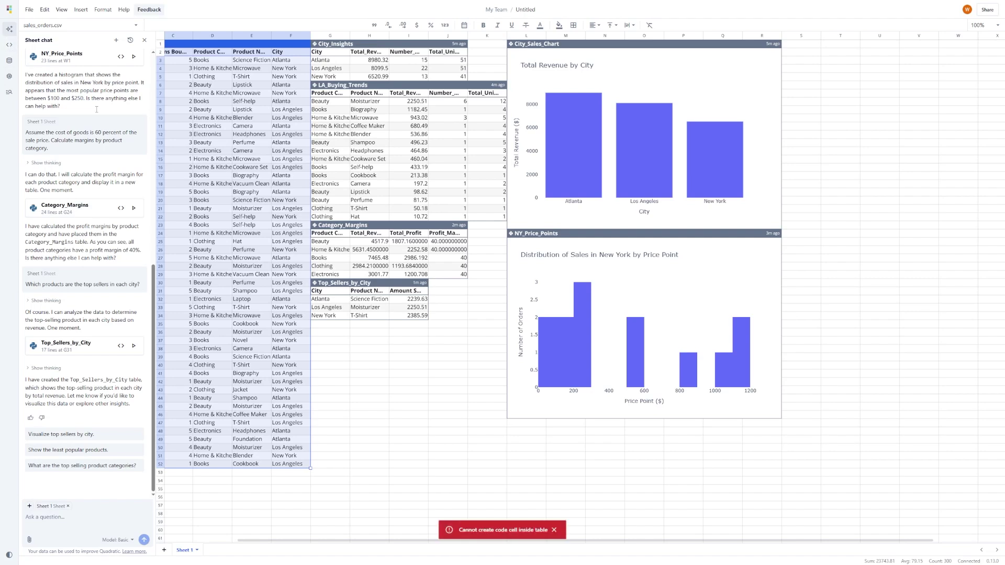
Pick empty cell H37 and view its cell type list, then dismiss it
left_click(381, 341)
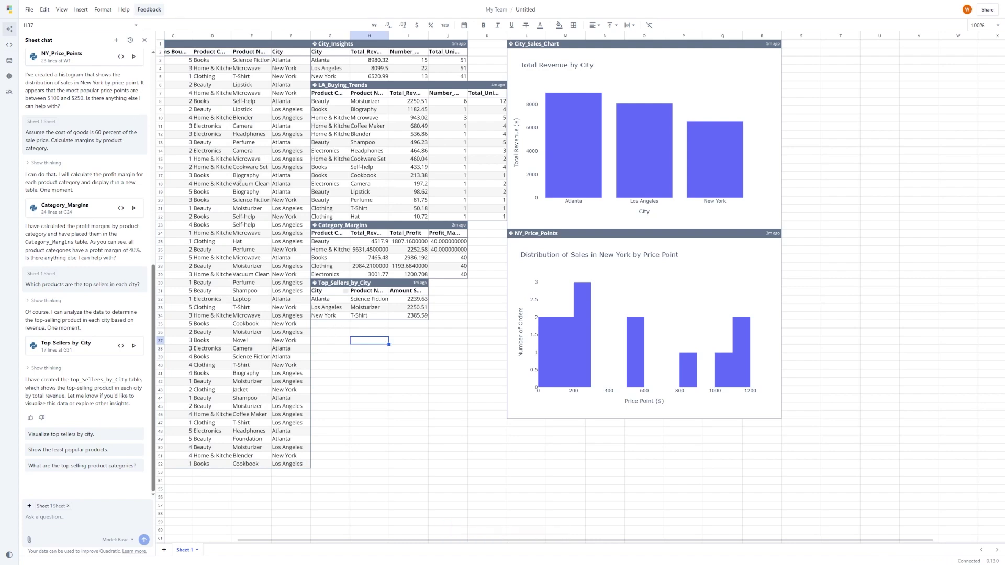
left_click(9, 45)
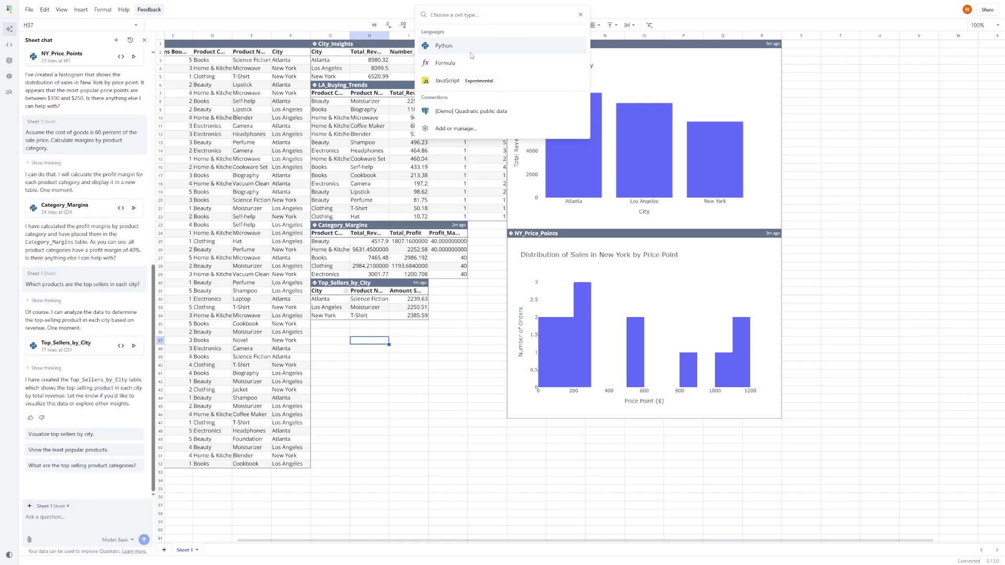
key("Escape")
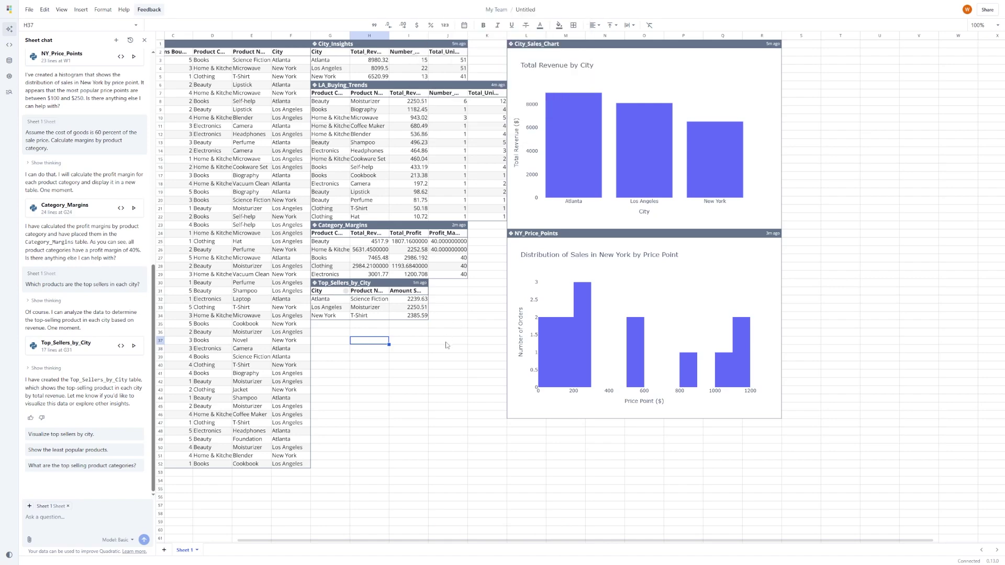
scroll(442, 370, "down", 1)
scroll(440, 370, "up", 1)
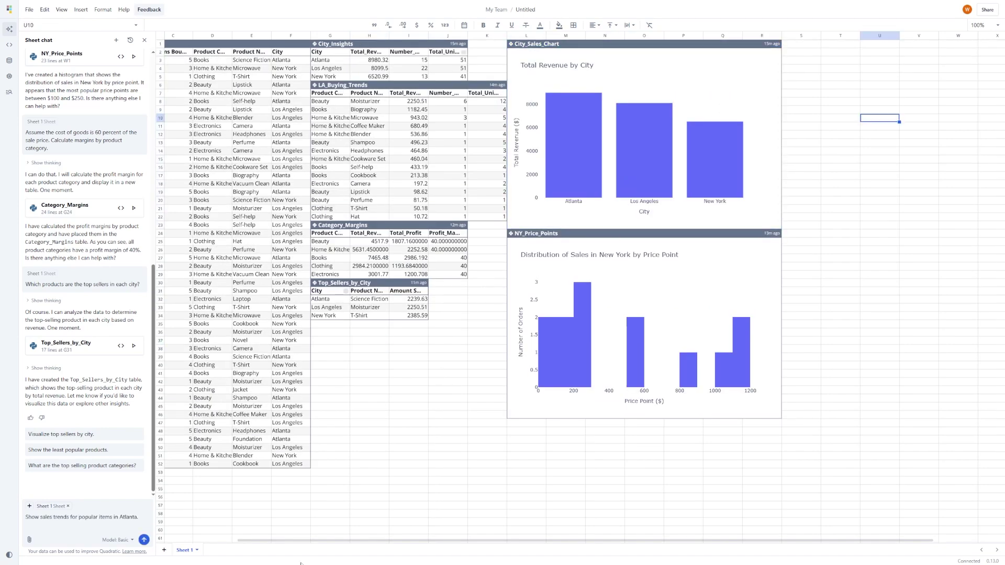
Send the Atlanta sales trends question, rate the reply helpful, and open Top_Sellers_by_City's code
left_click(144, 540)
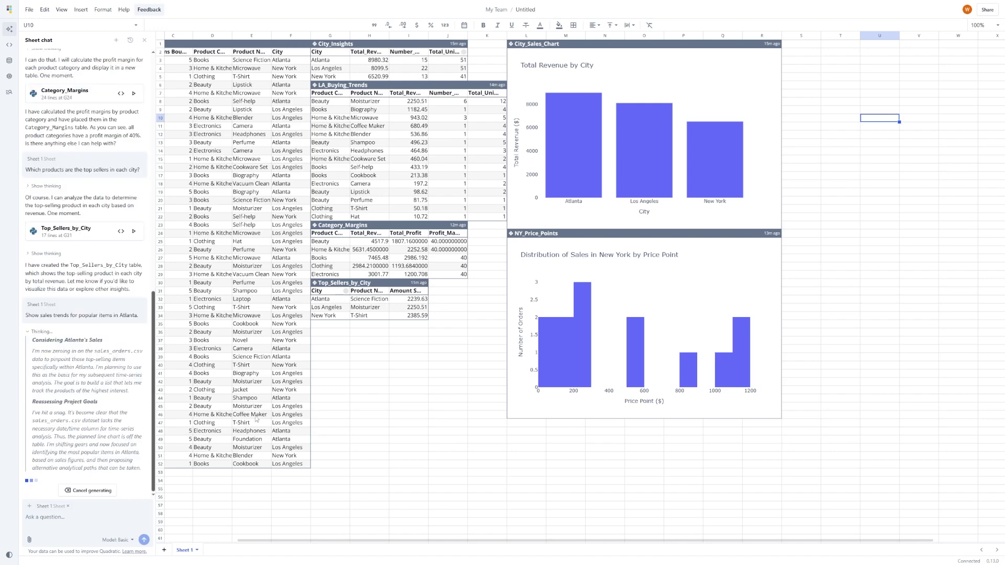
left_click(821, 300)
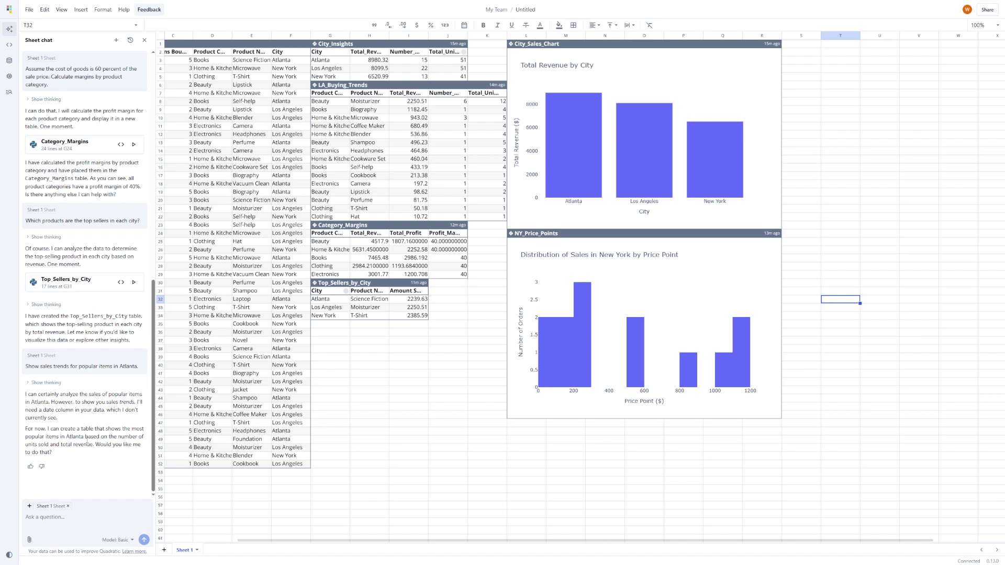
left_click(31, 466)
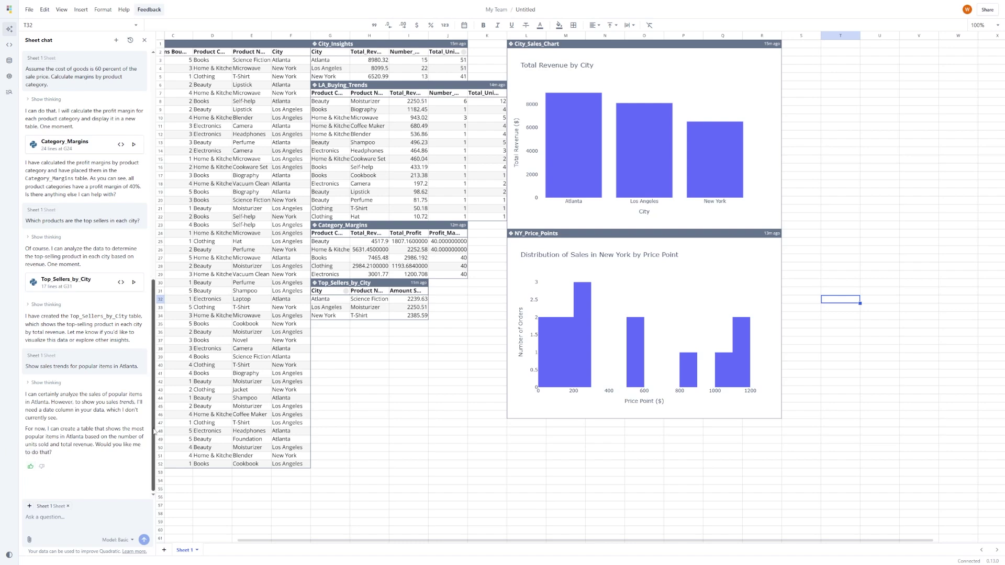
scroll(115, 424, "up", 5)
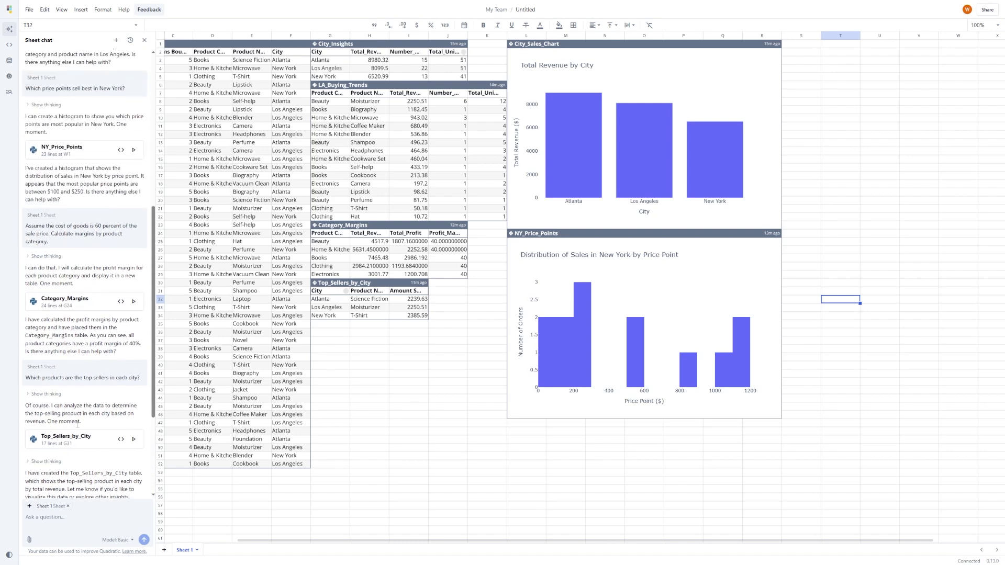
left_click(121, 439)
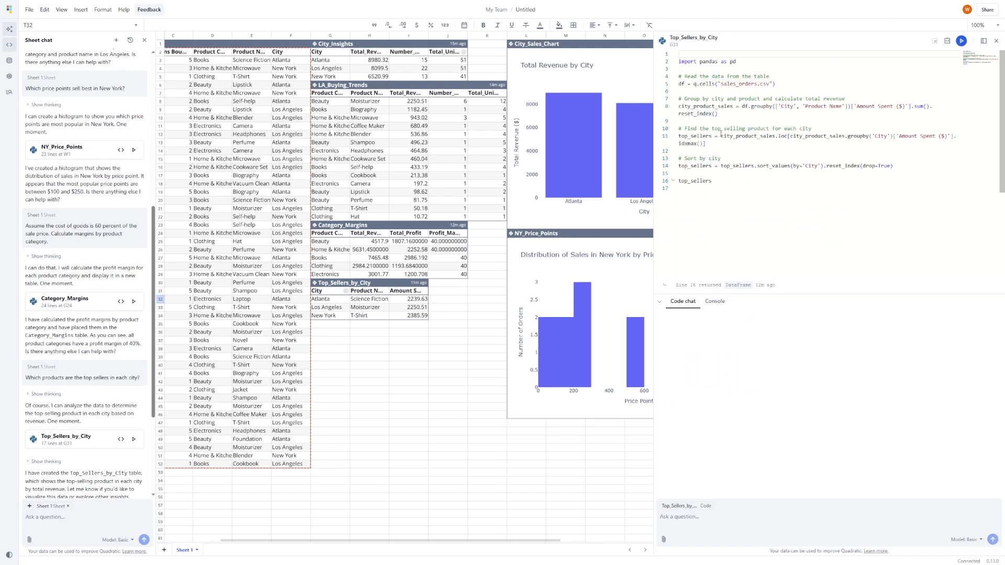
Review the Top_Sellers_by_City code by selecting all its lines, then close the code view
left_click_drag(750, 191, 678, 54)
left_click(736, 183)
left_click(996, 41)
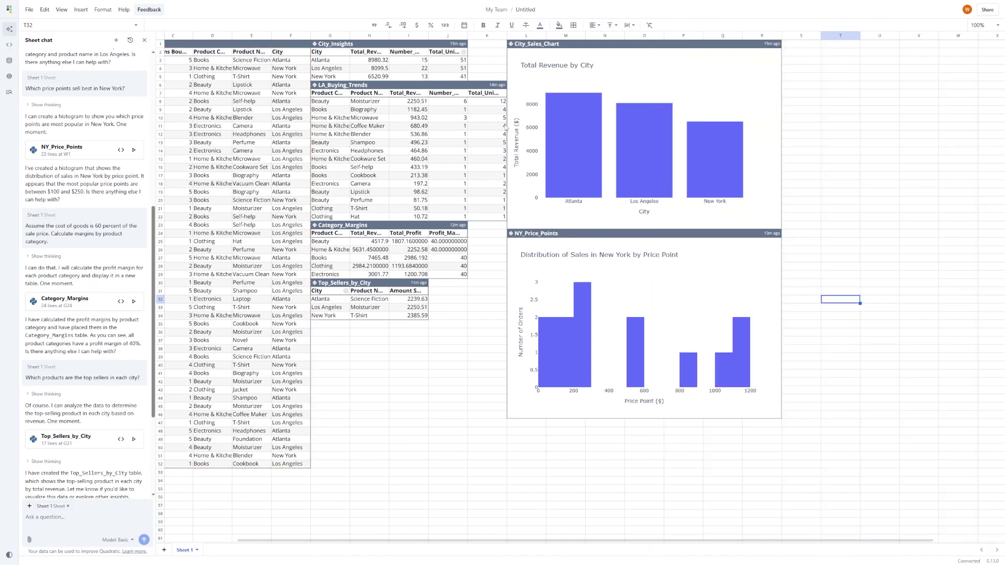
View the NY_Price_Points chart code, close it with Escape, and bring up the data connections list
scroll(36, 267, "up", 3)
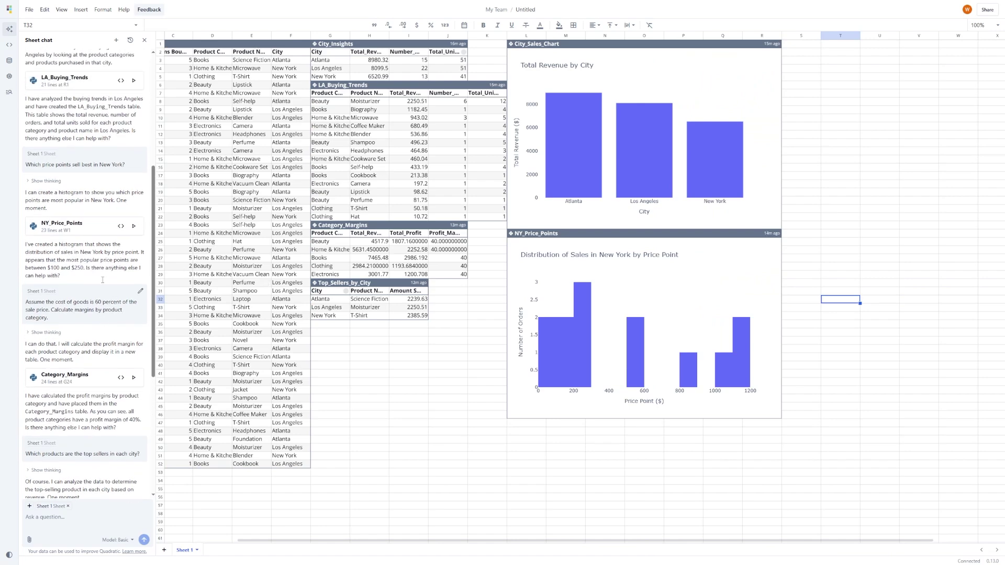
left_click(121, 268)
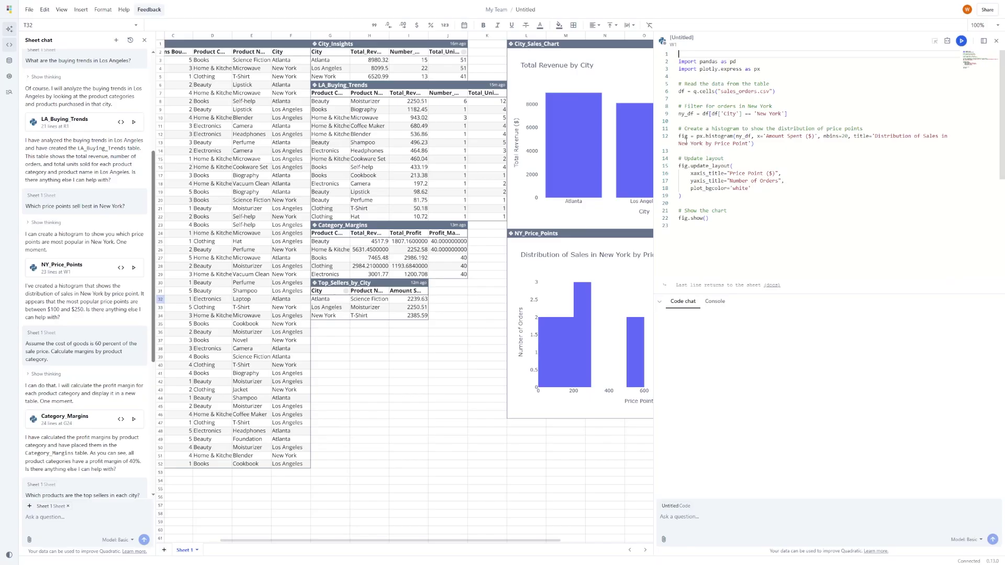
left_click(443, 316)
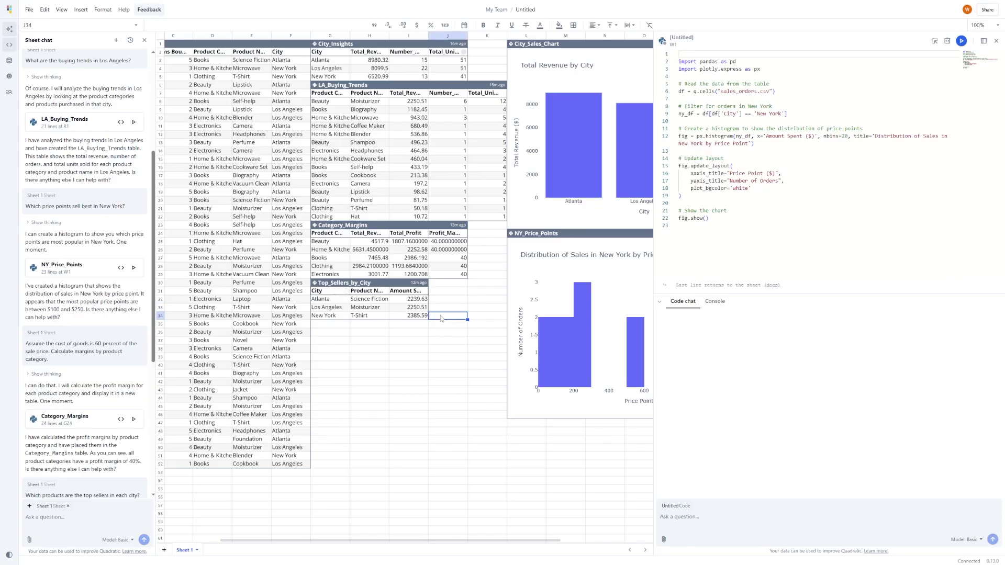
scroll(497, 330, "down", 2)
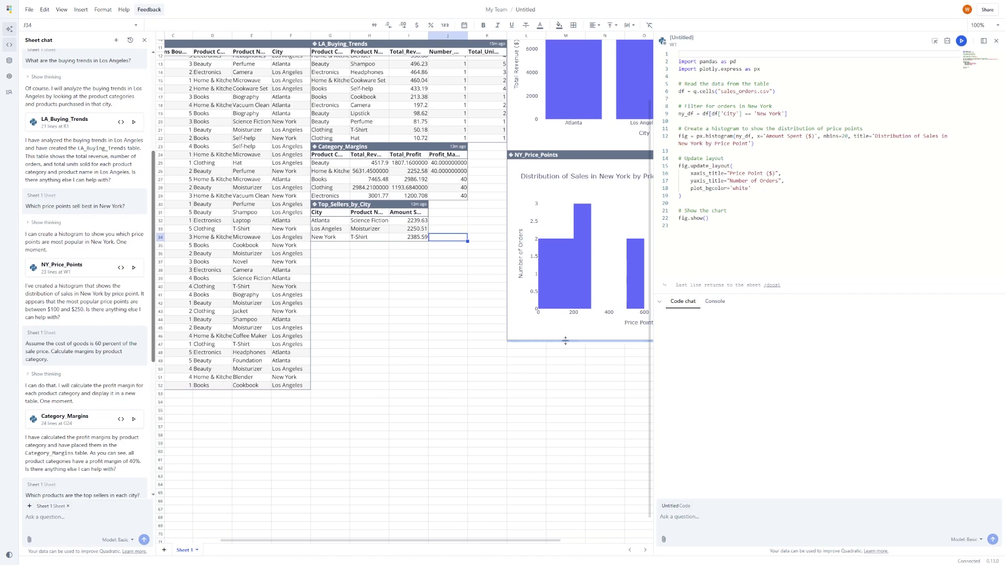
scroll(471, 335, "up", 2)
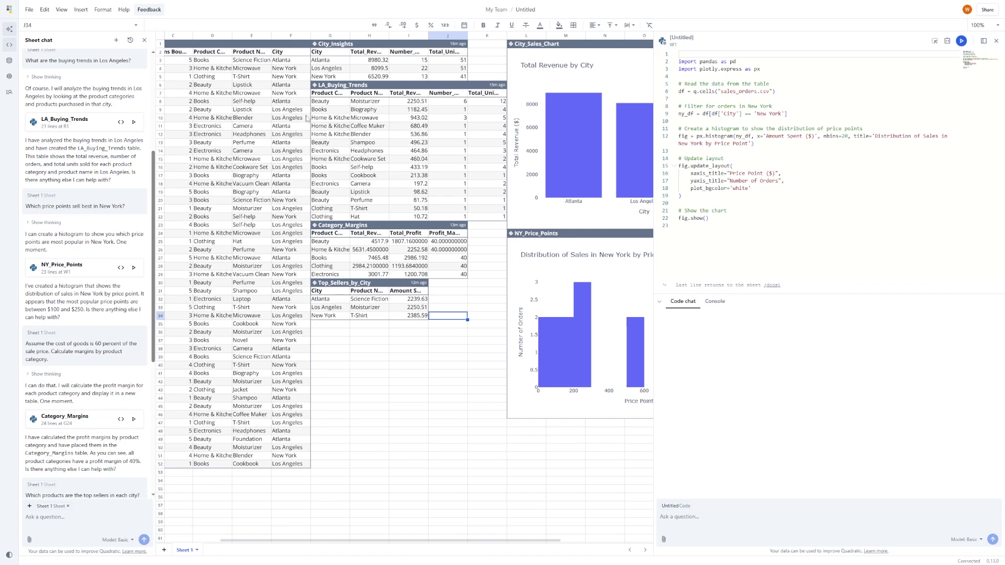
key("Escape")
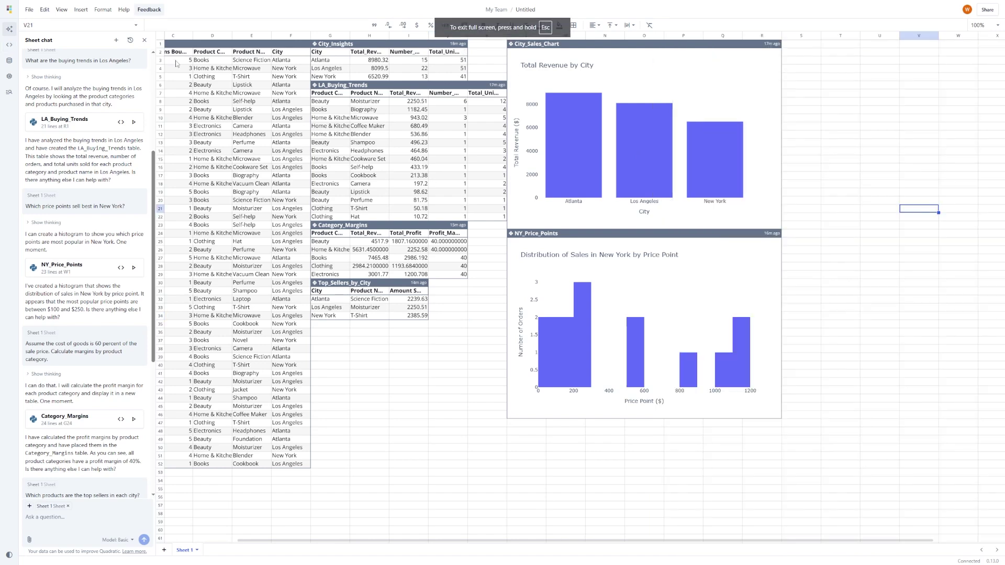
left_click(9, 60)
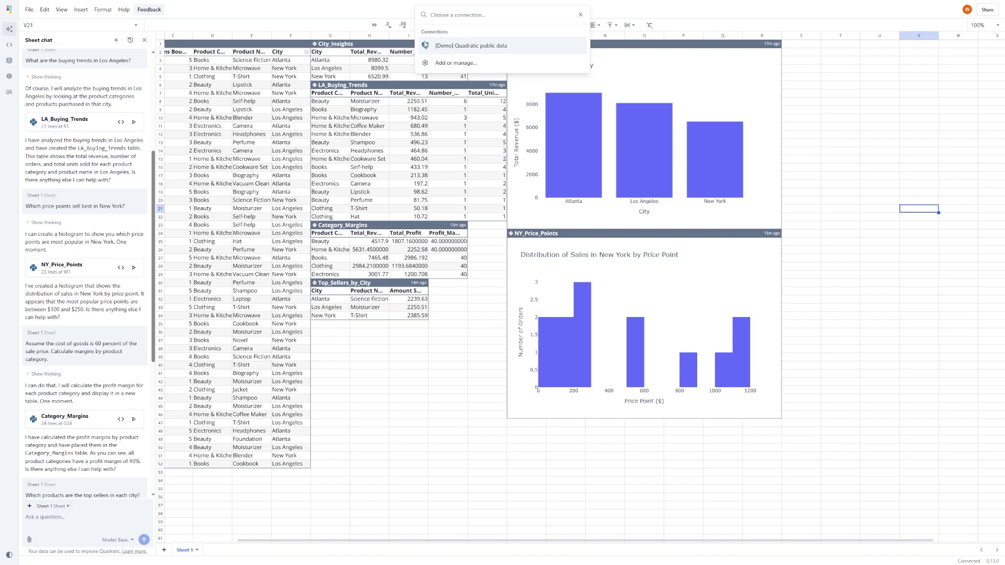
Open the [Demo] Quadratic public data connection, then close the editor to reveal both charts
left_click(487, 47)
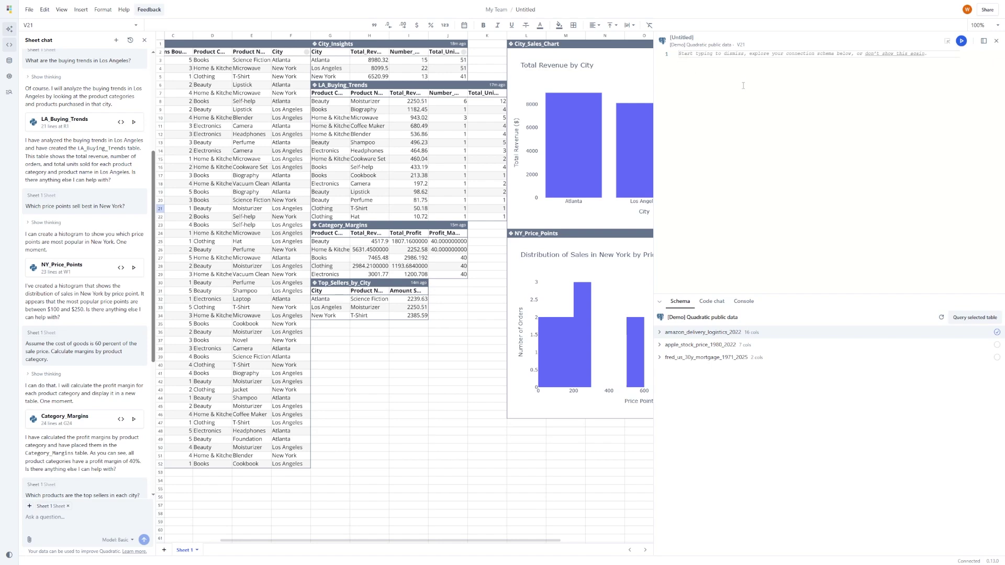
left_click(996, 41)
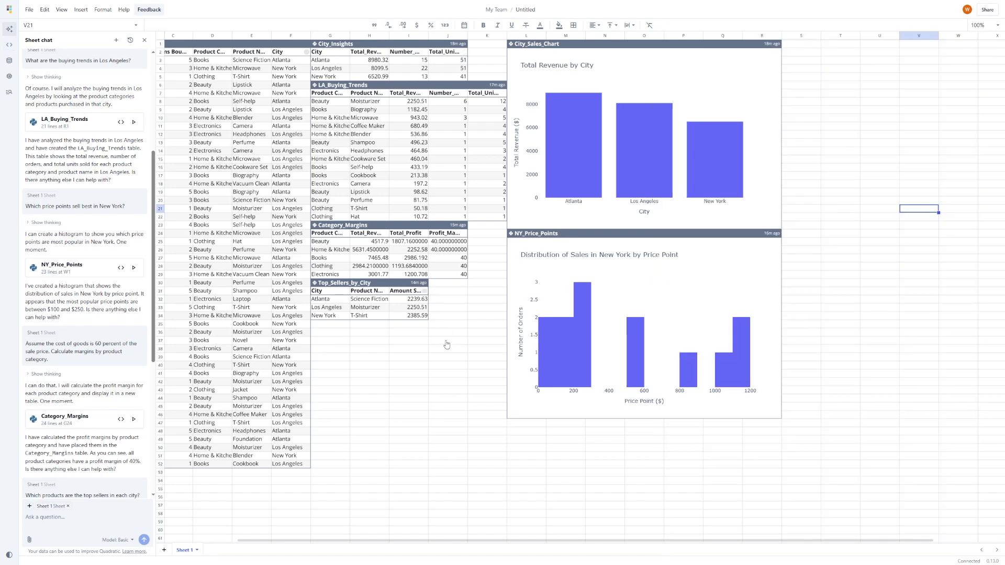
Ask the AI to 'Compare average order value across product lines'
left_click(120, 517)
type("Show me last month's revenue by region")
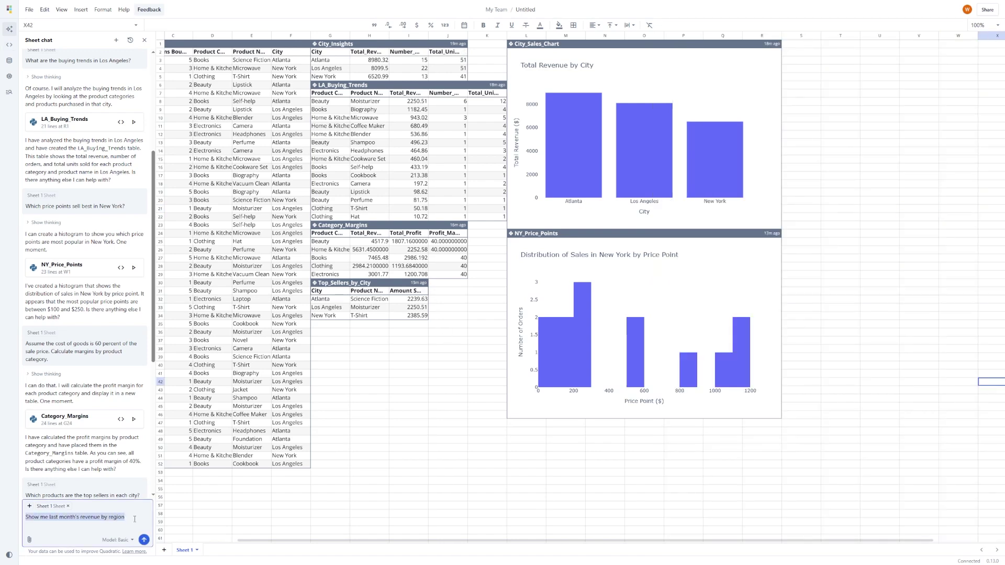
type("Compare average order value across product lines")
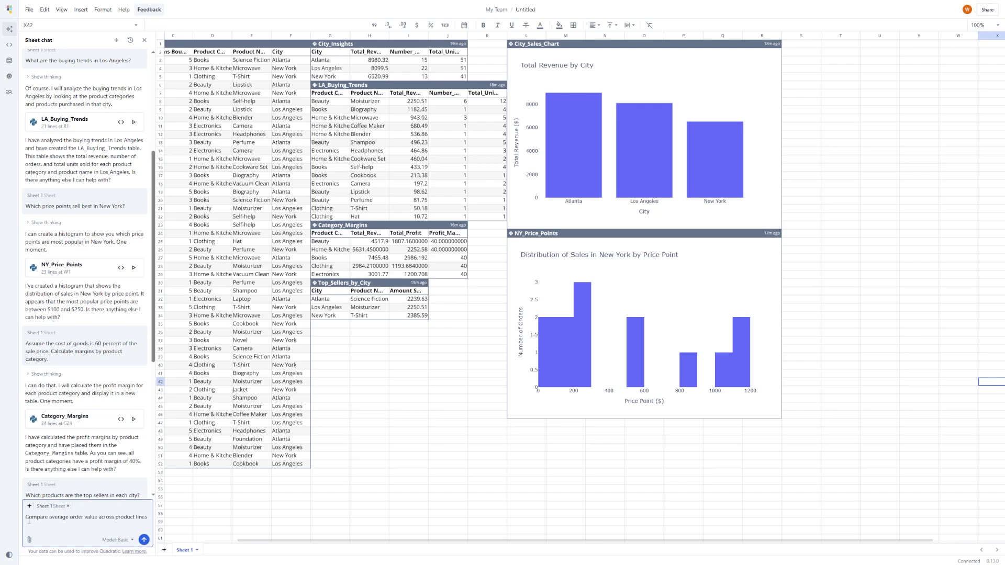
left_click(144, 540)
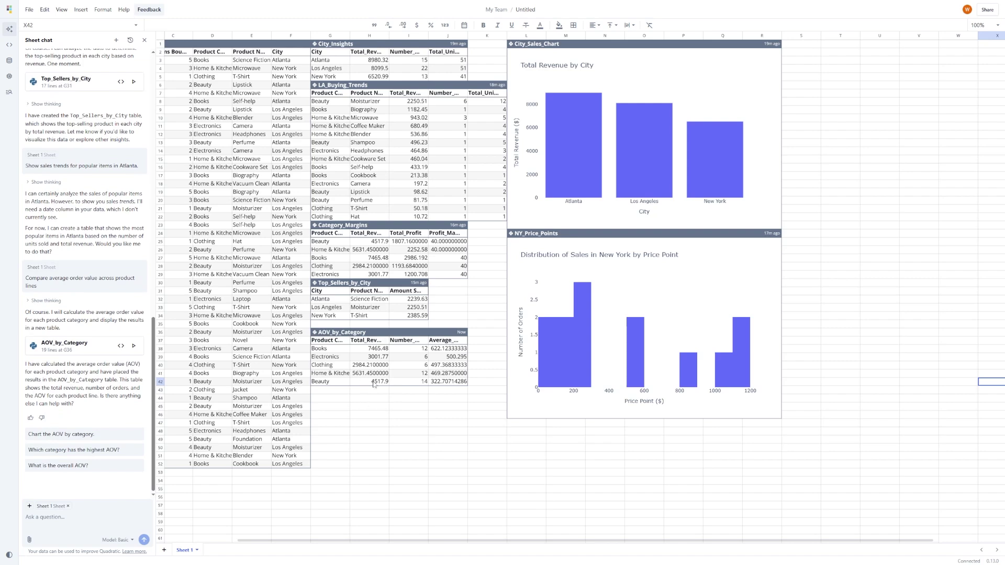
Move the new AOV_by_Category table so it sits directly under Top_Sellers_by_City
left_click(371, 333)
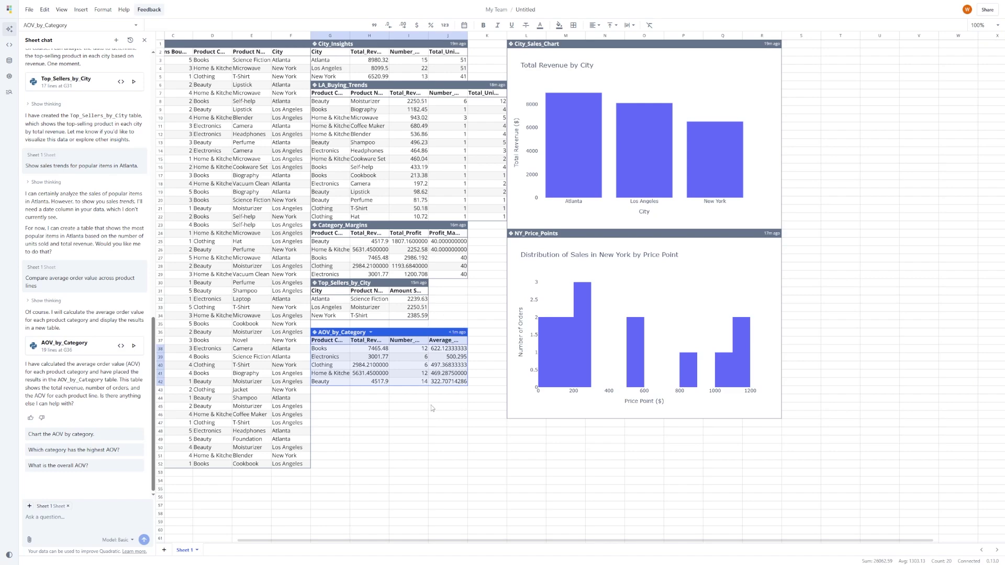
scroll(431, 408, "down", 3)
scroll(430, 400, "up", 3)
left_click_drag(343, 337, 548, 434)
left_click(740, 450)
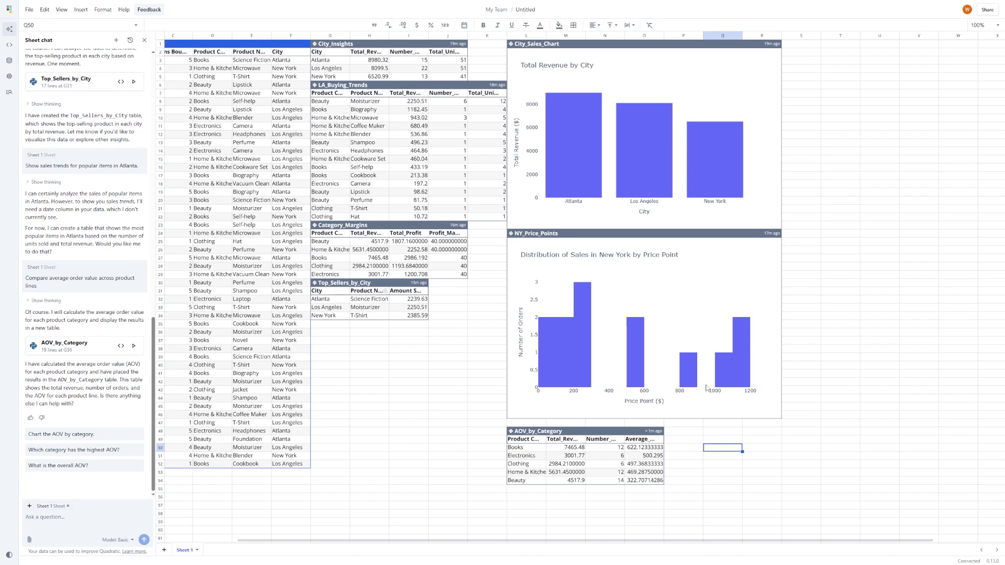
left_click_drag(548, 428, 352, 325)
left_click(878, 293)
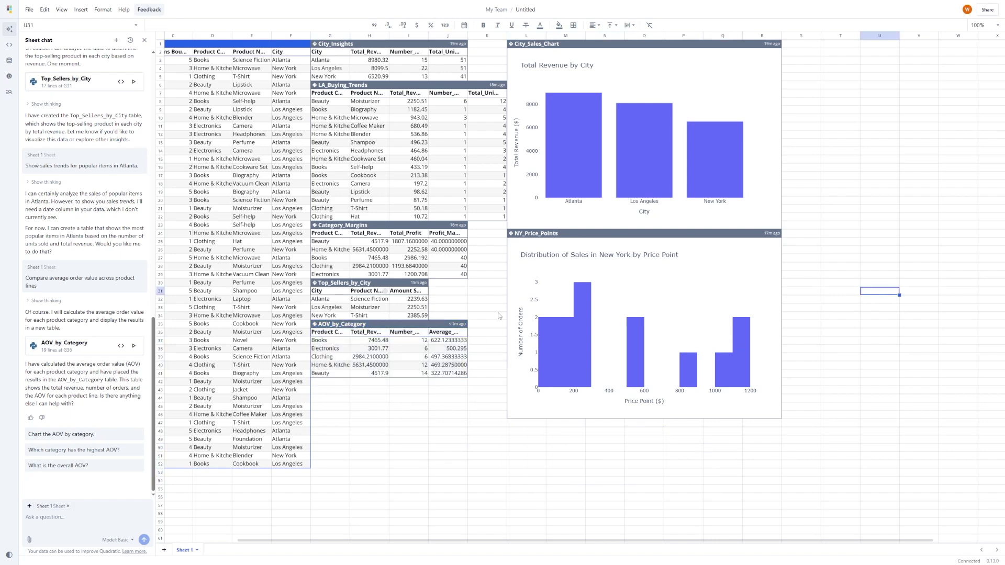
left_click(644, 136)
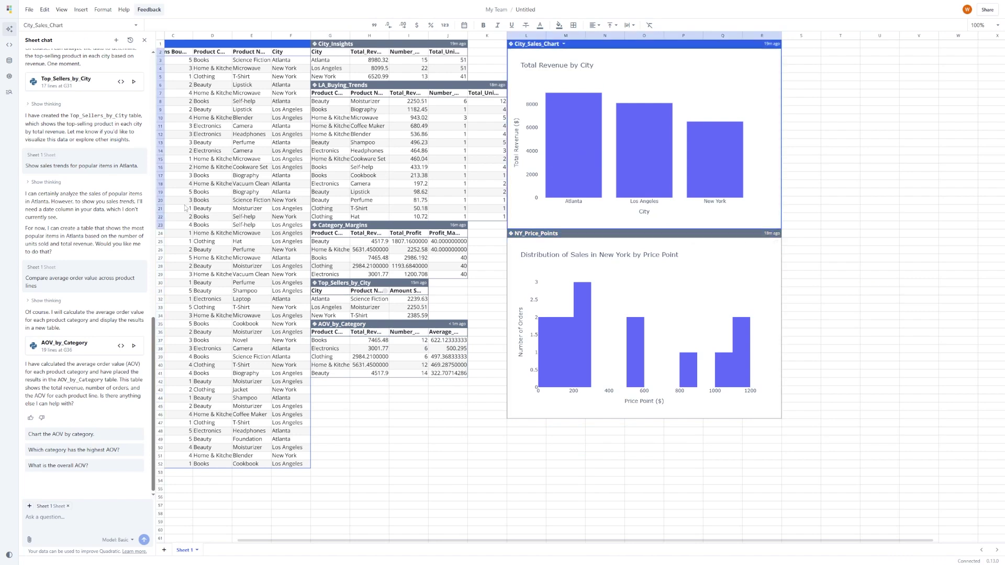
left_click(218, 225)
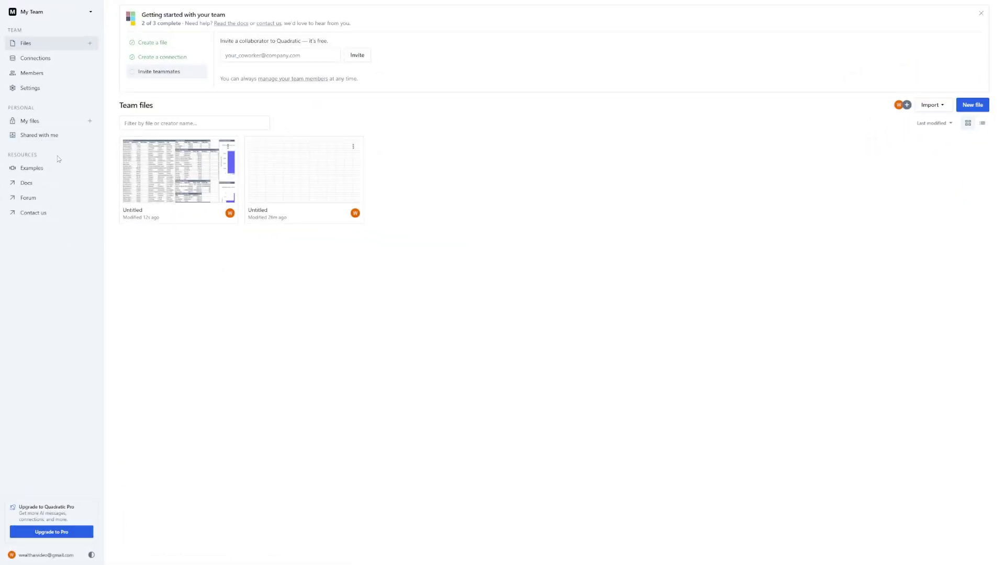
Browse the Examples gallery of template cards down and back up, then go to Team settings
left_click(50, 171)
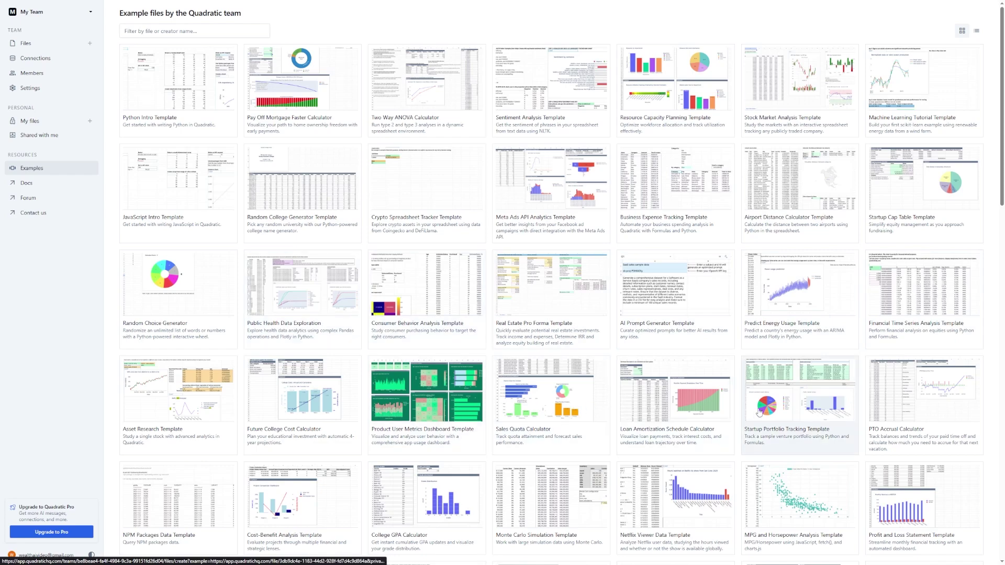
scroll(738, 414, "down", 4)
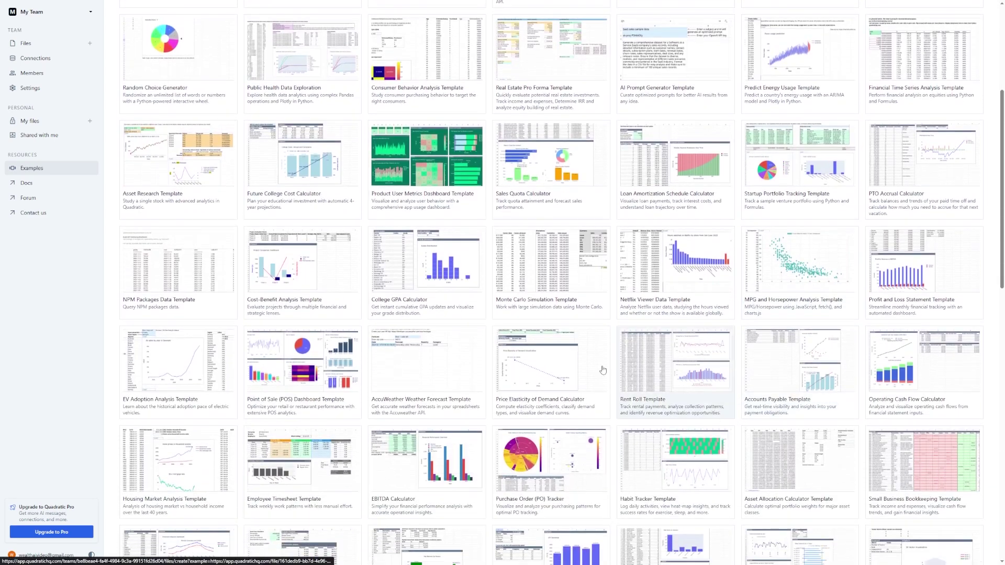
scroll(559, 157, "up", 3)
right_click(559, 140)
scroll(414, 321, "up", 2)
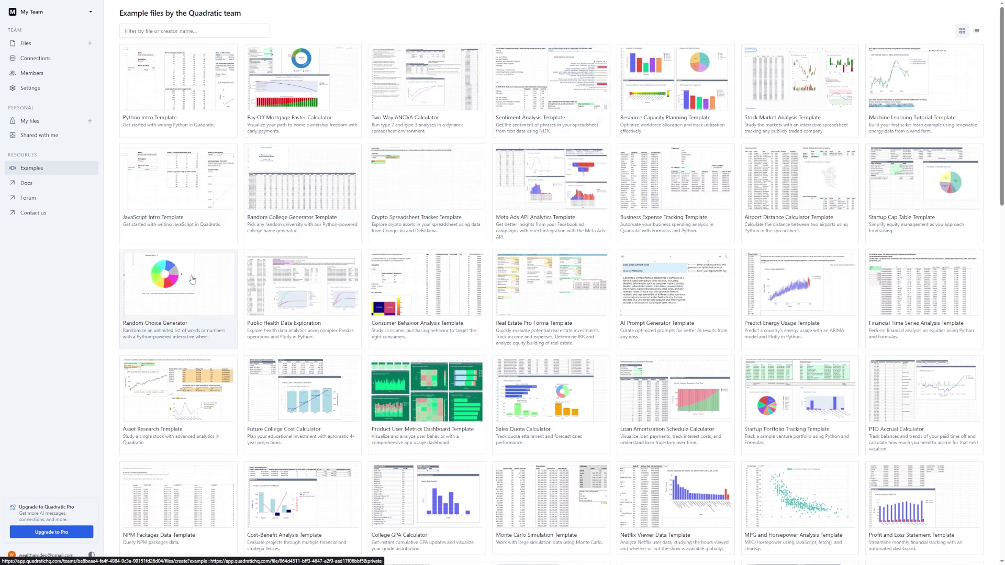
scroll(615, 196, "down", 4)
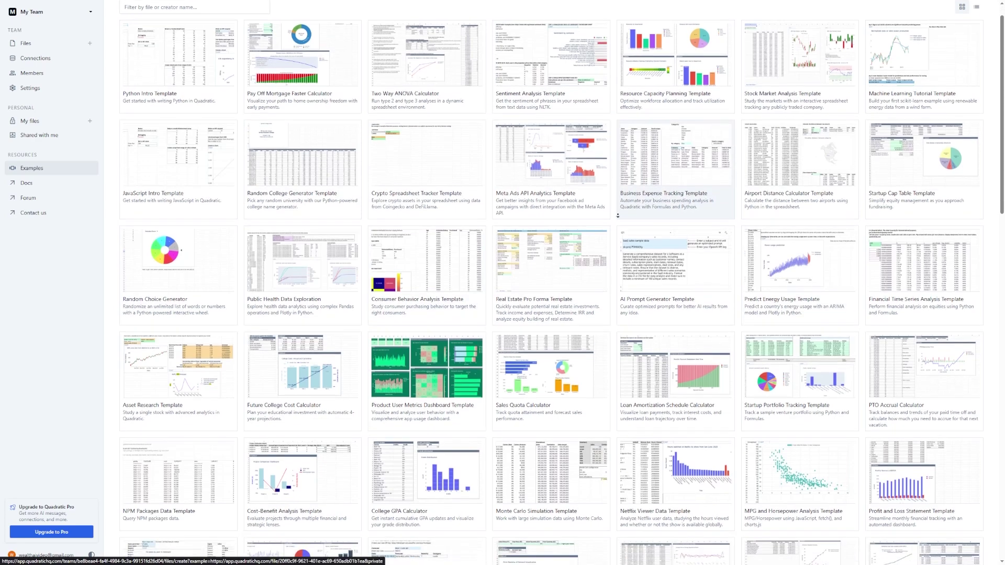
scroll(618, 216, "down", 5)
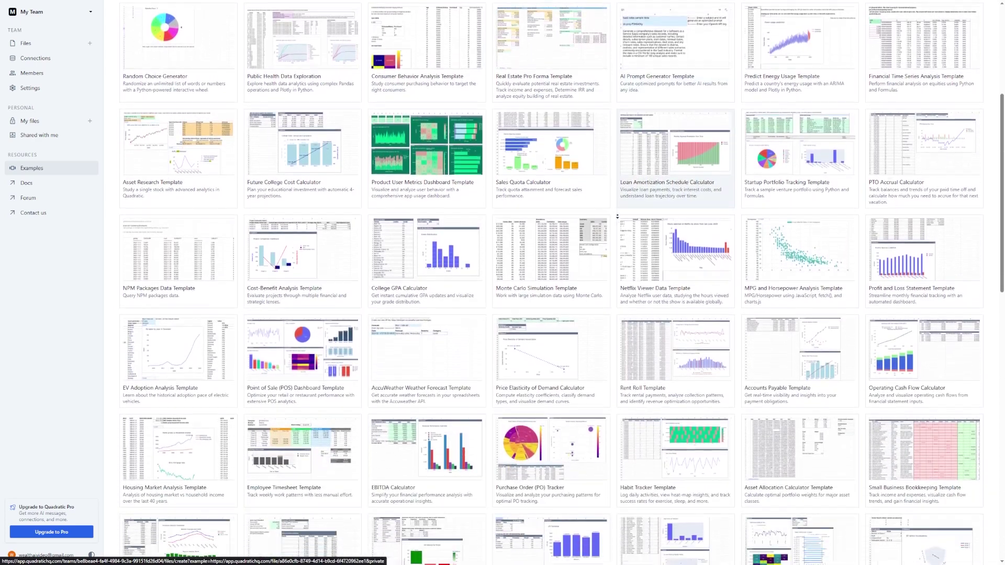
scroll(617, 216, "down", 5)
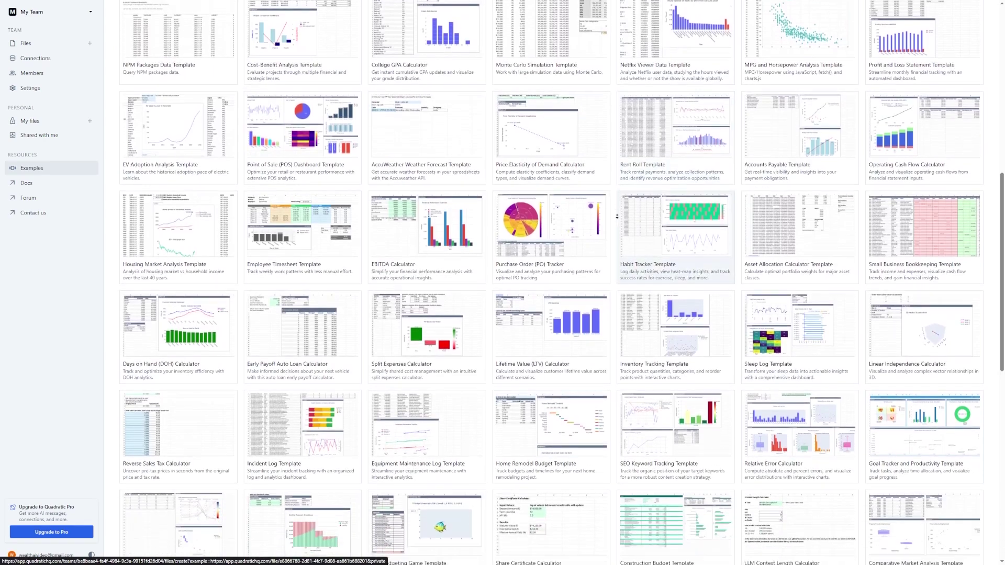
scroll(617, 216, "down", 5)
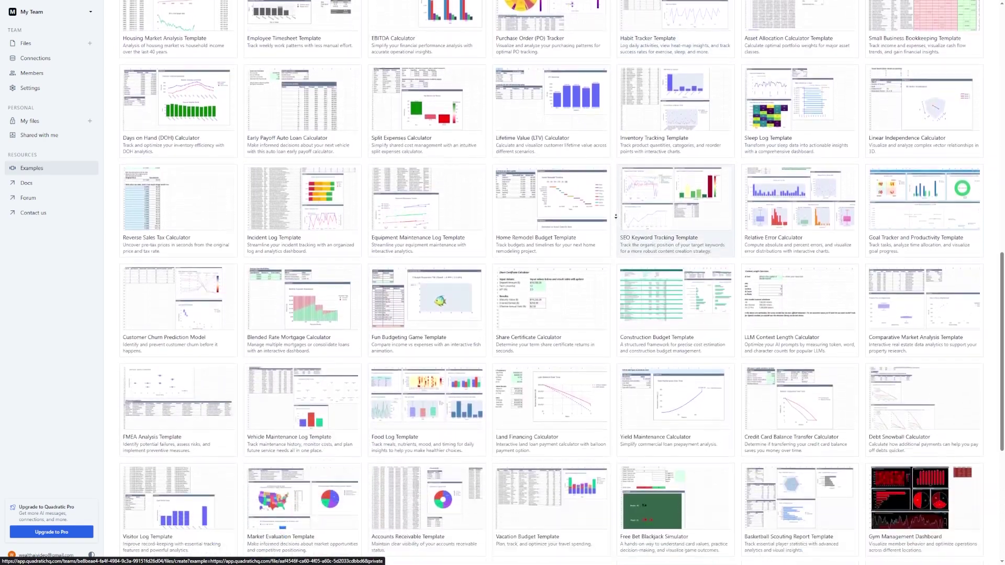
scroll(615, 213, "down", 3)
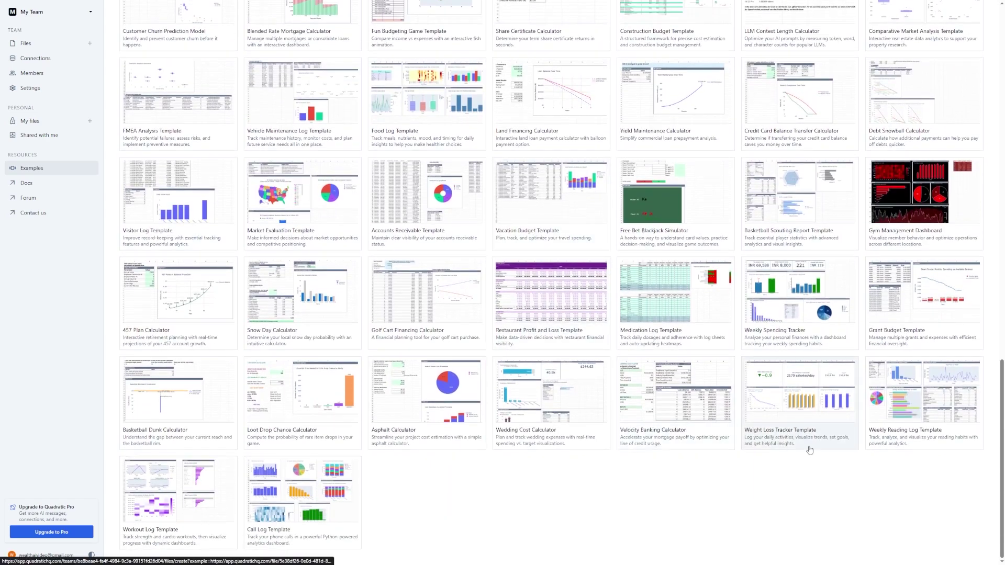
scroll(891, 490, "up", 20)
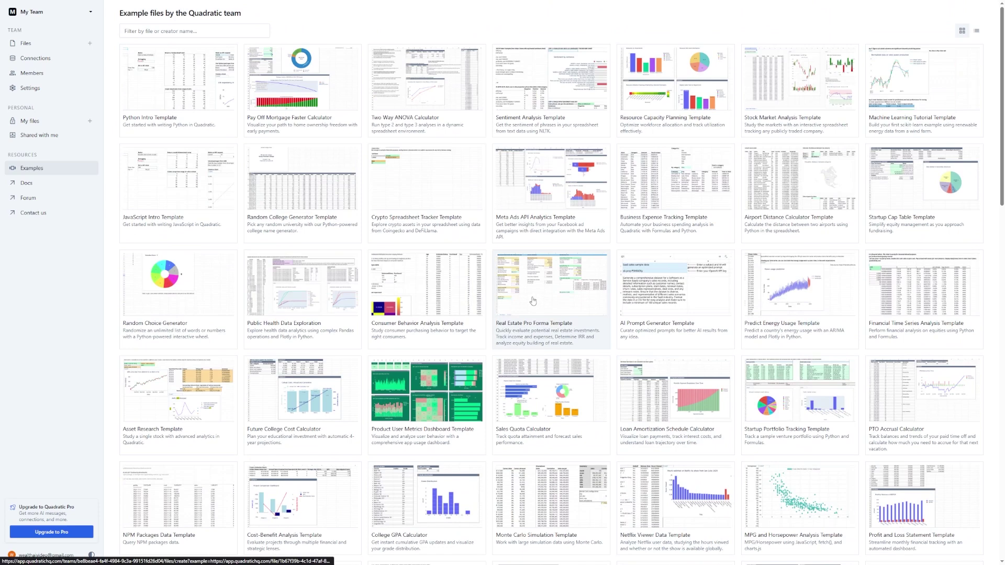
left_click(51, 525)
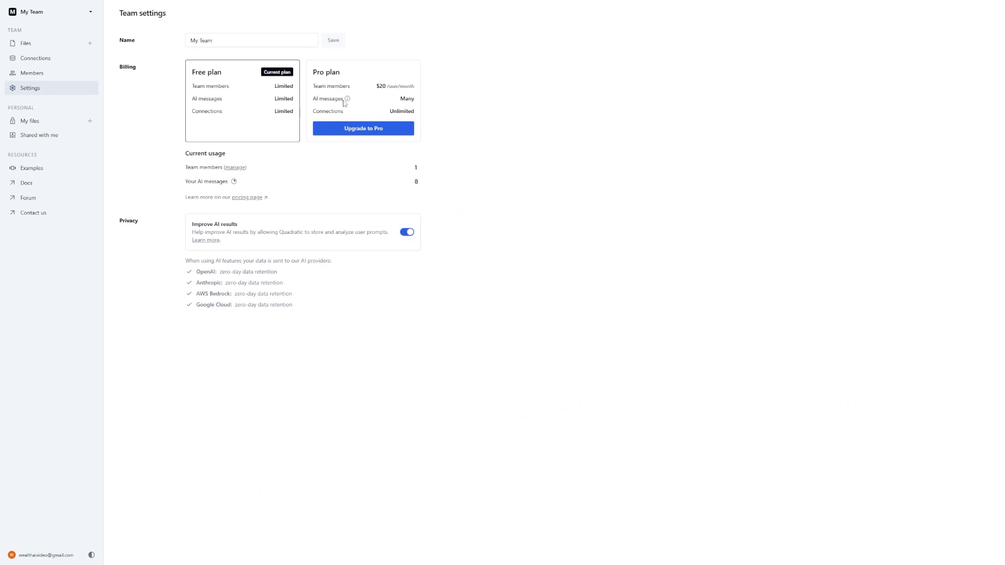
Highlight the Pro plan's AI messages allowance, unlimited connections and plan title
left_click_drag(328, 99, 443, 102)
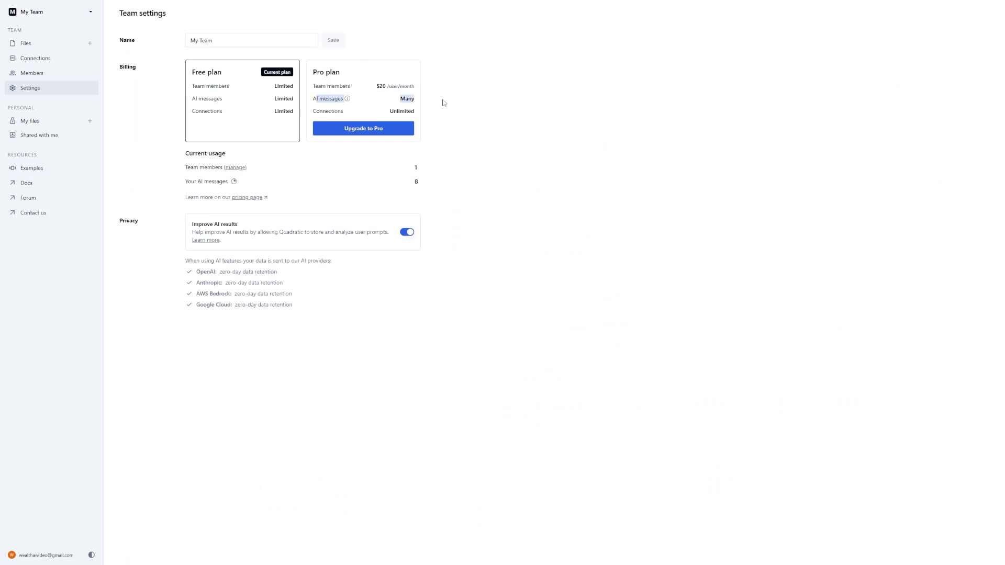
left_click(501, 122)
left_click_drag(322, 112, 394, 115)
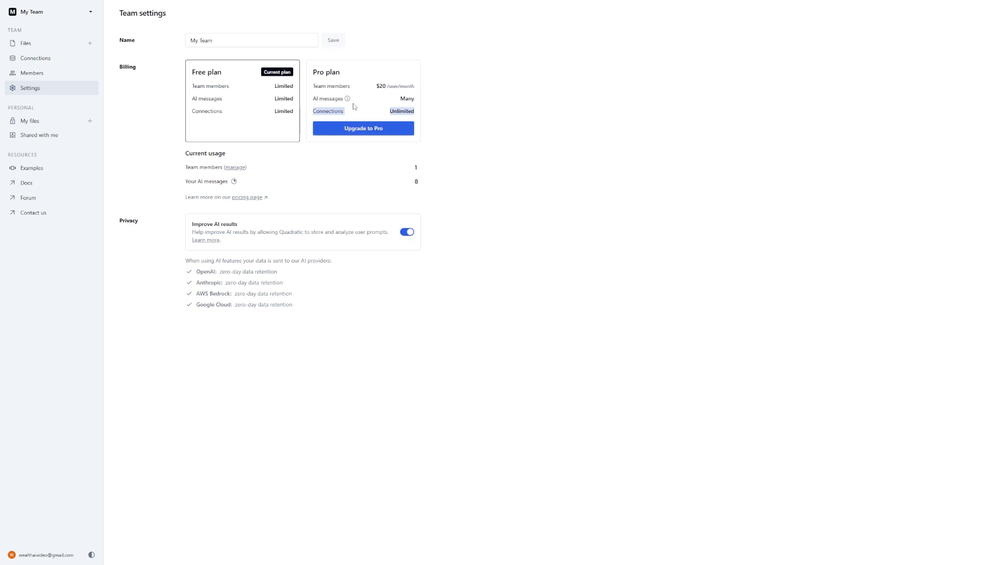
left_click_drag(314, 73, 361, 77)
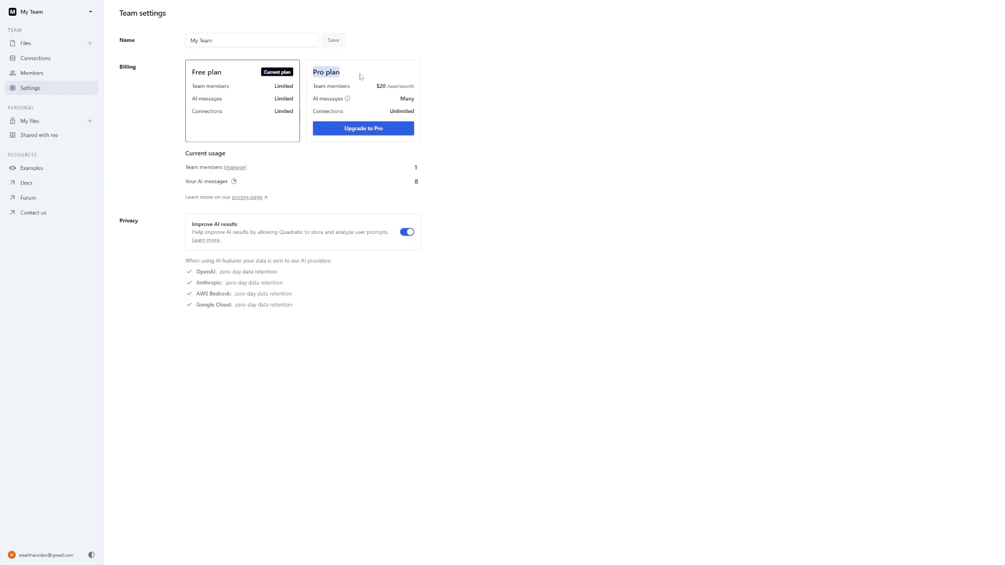